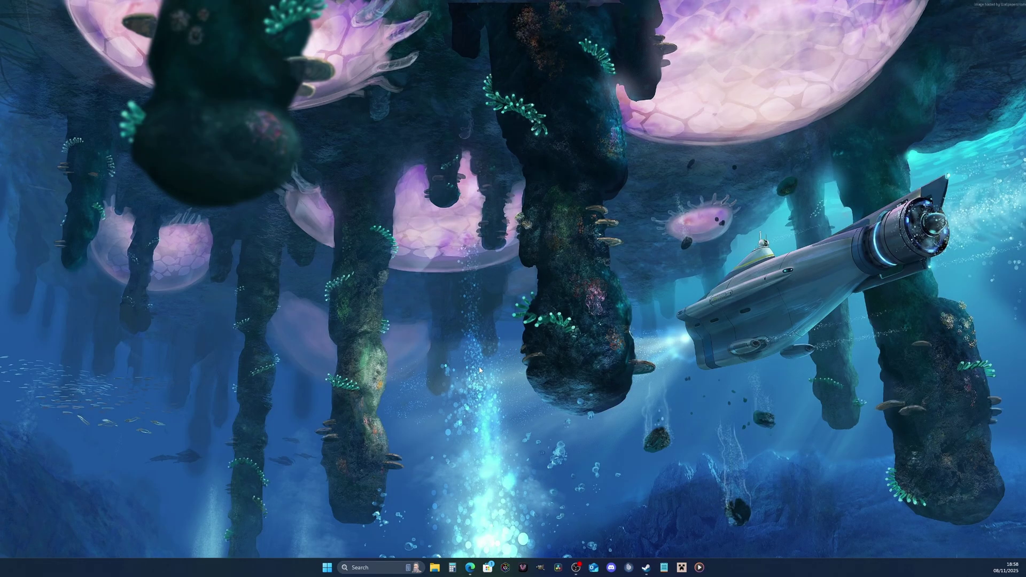
- Bring up the StationeersLaunchPad GitHub page and highlight its repository address
left_click(470, 568)
mouse_move(107, 40)
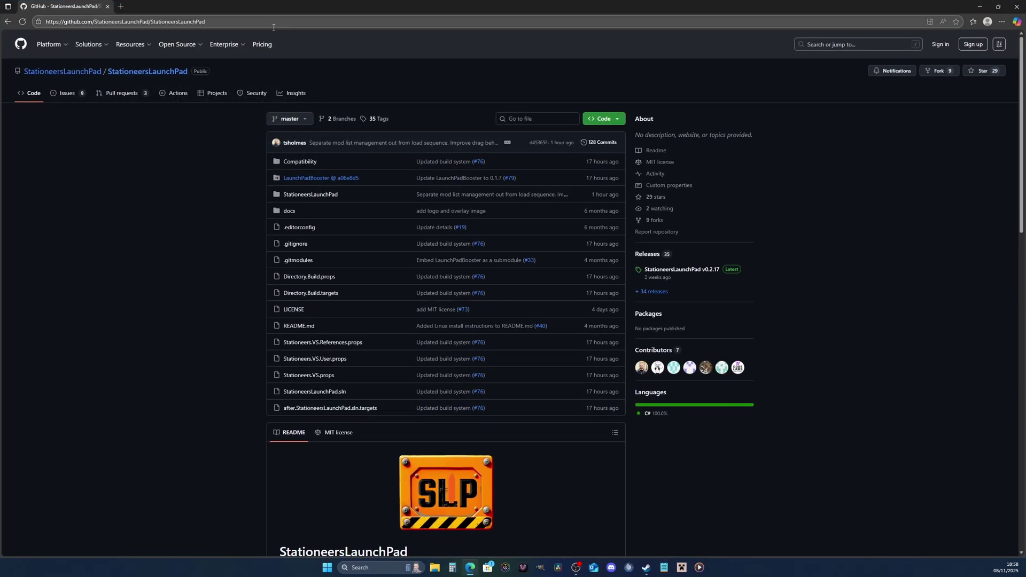
left_click(246, 23)
left_click(280, 24)
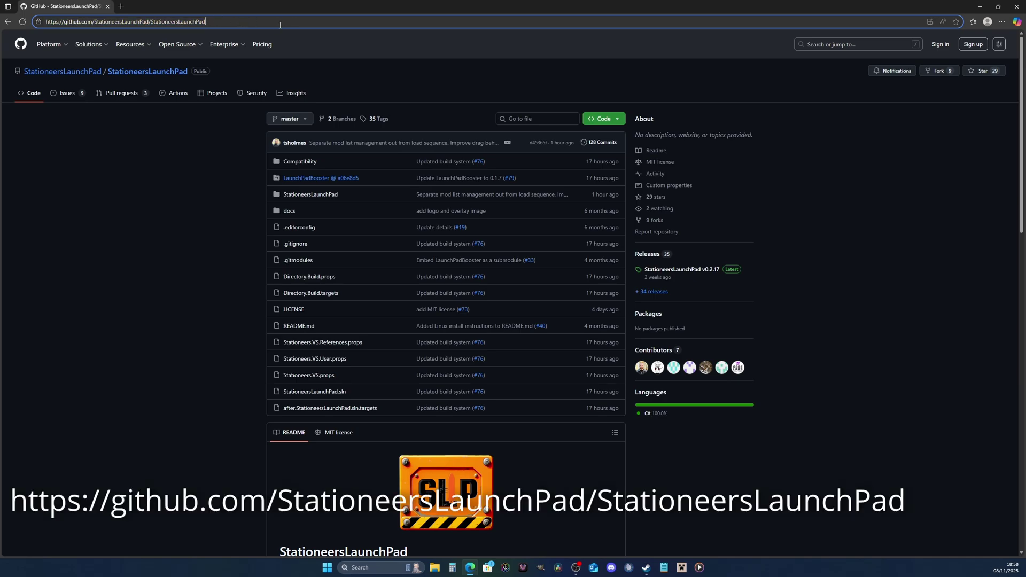
left_click_drag(263, 21, 239, 19)
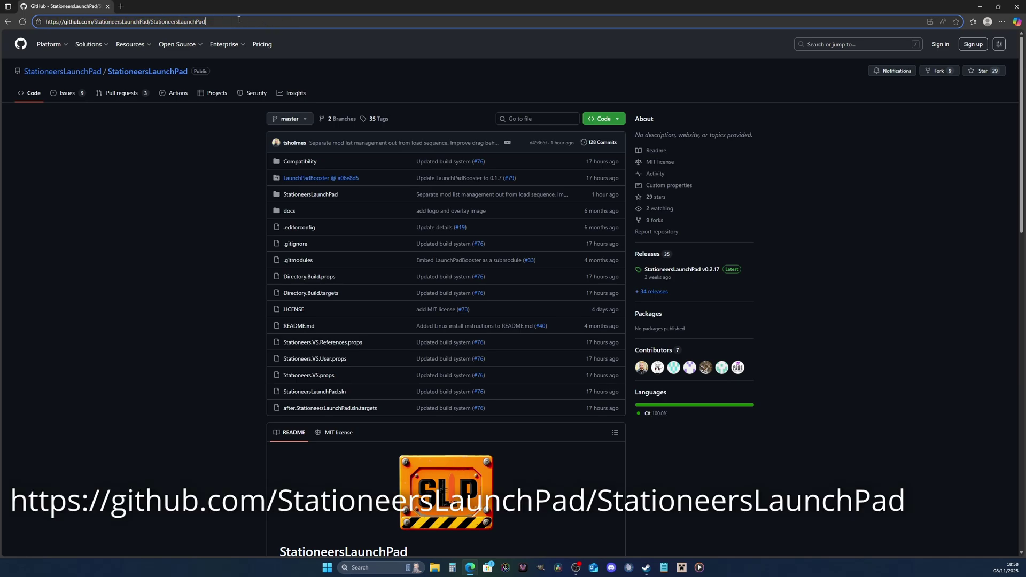
left_click(163, 302)
- Scroll the README down to the Installation instructions
scroll(163, 301, "down", 7)
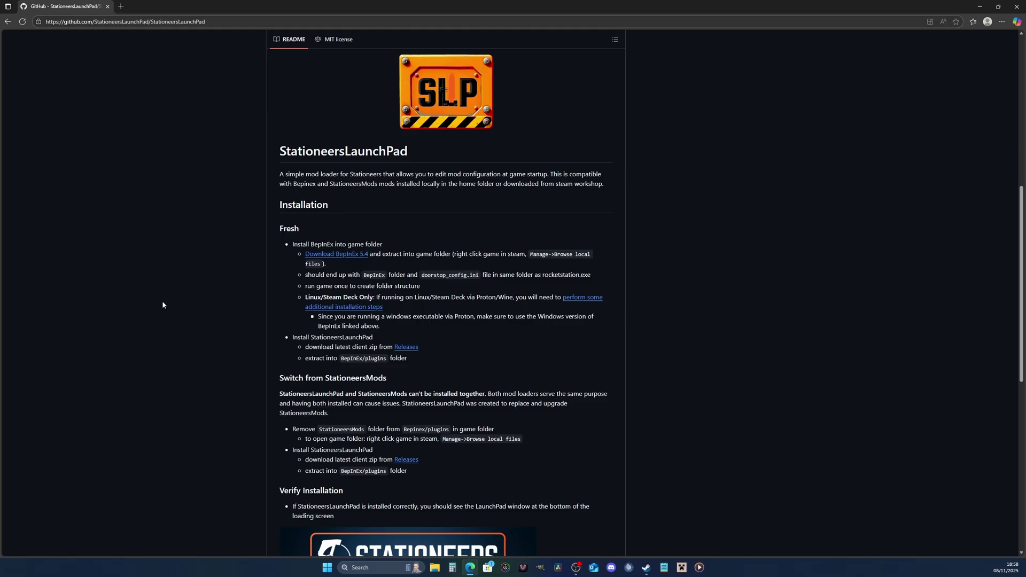
scroll(294, 222, "down", 1)
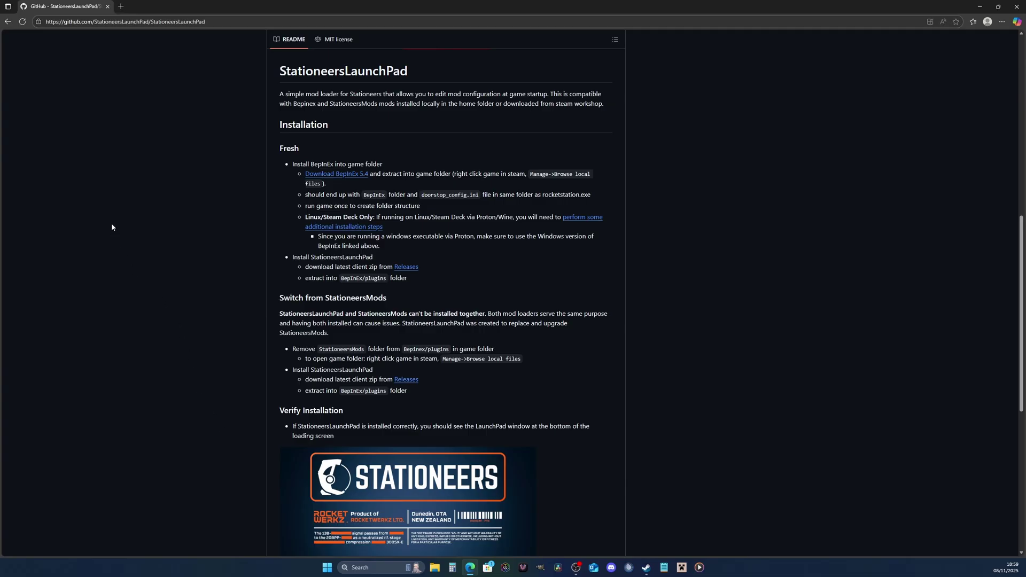
scroll(178, 228, "up", 10)
scroll(178, 228, "down", 5)
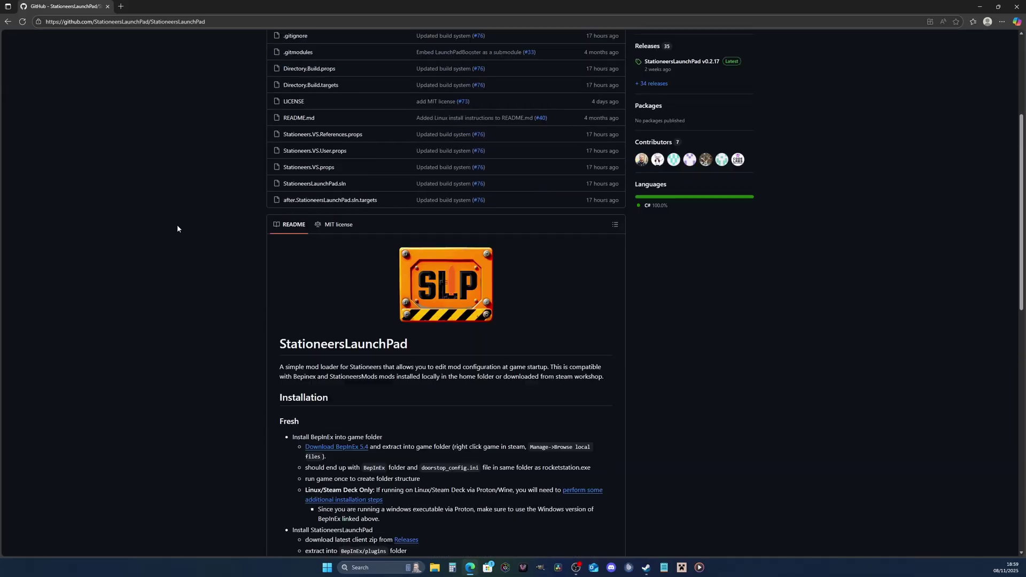
scroll(177, 228, "down", 4)
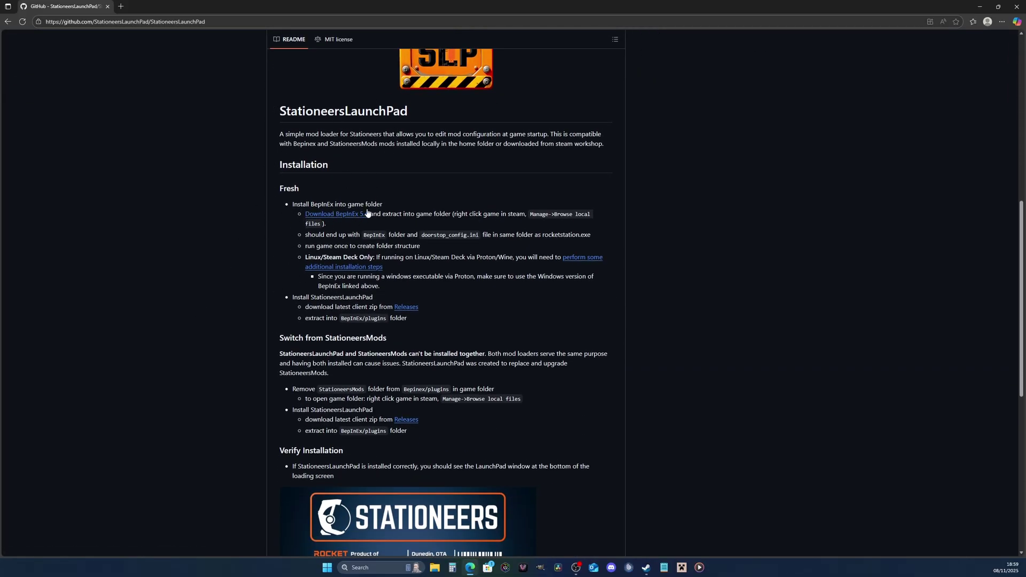
- Download the BepInEx 5.4 zip, show it in the Downloads folder, then switch to Steam's library
left_click(350, 218)
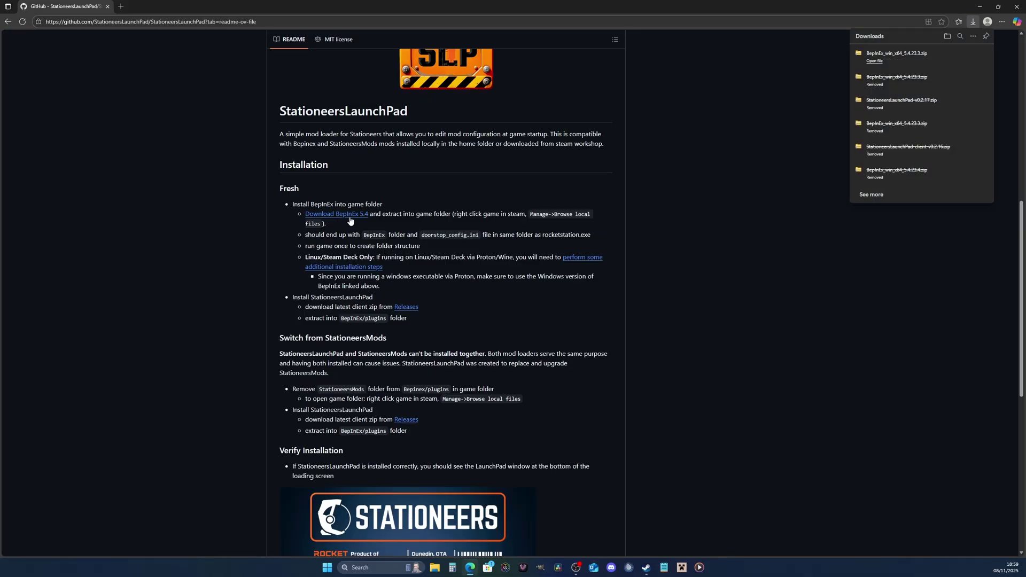
left_click(973, 53)
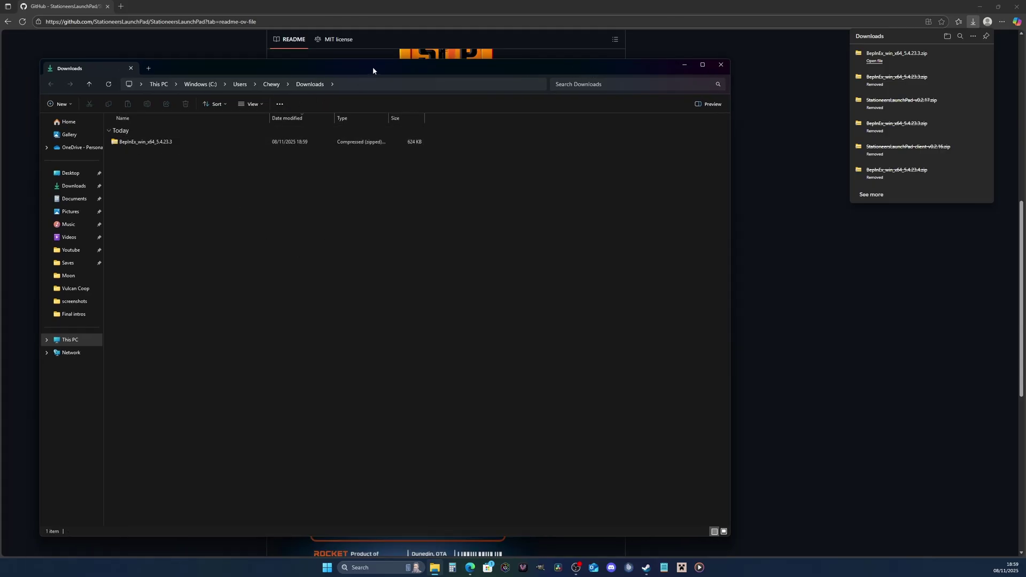
left_click_drag(373, 66, 426, 63)
left_click(200, 140)
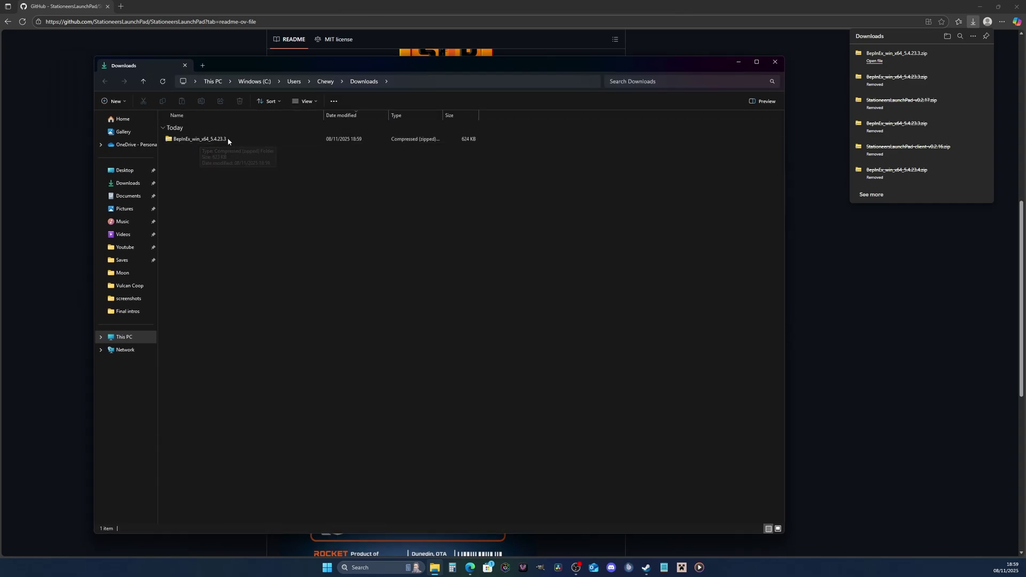
left_click(307, 276)
left_click(646, 567)
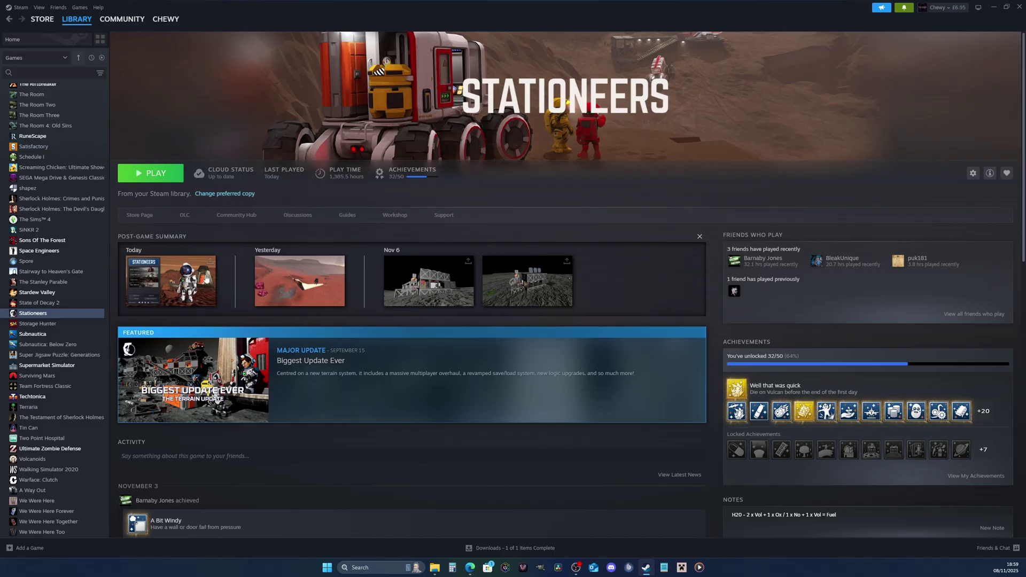
- Use Manage > Browse local files on Stationeers to open its steamapps\common install folder
right_click(39, 316)
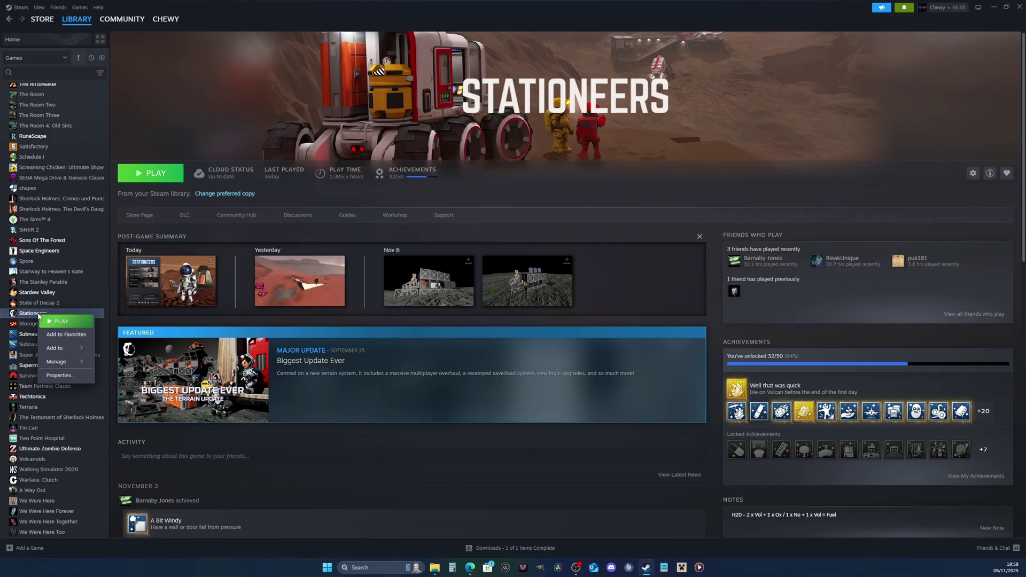
mouse_move(64, 363)
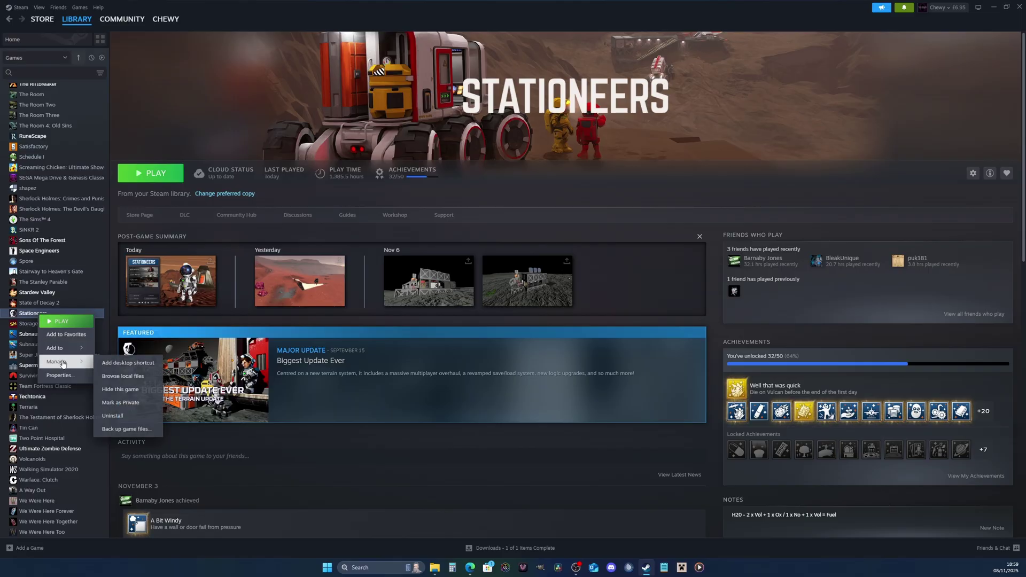
left_click(132, 377)
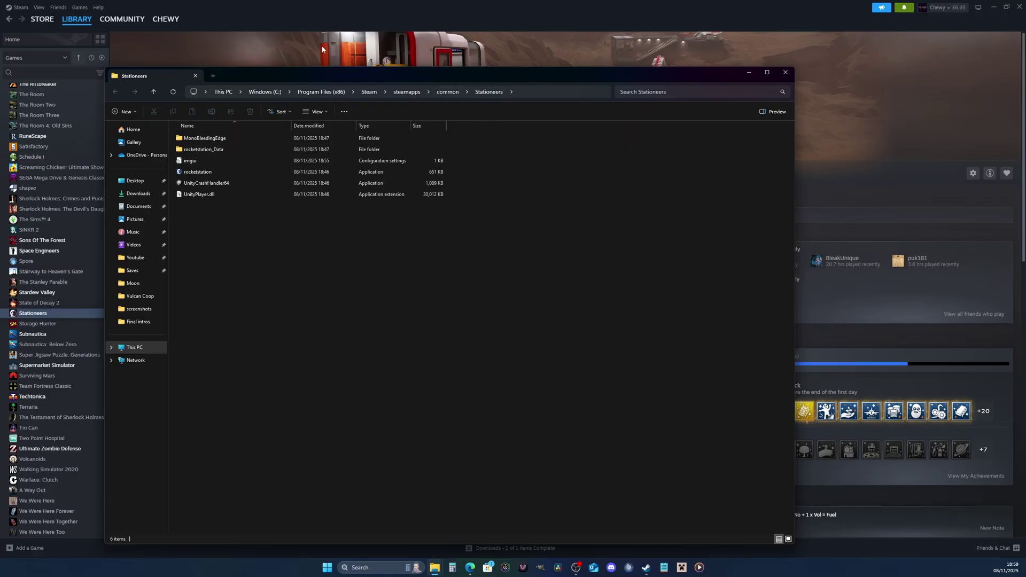
left_click(239, 173)
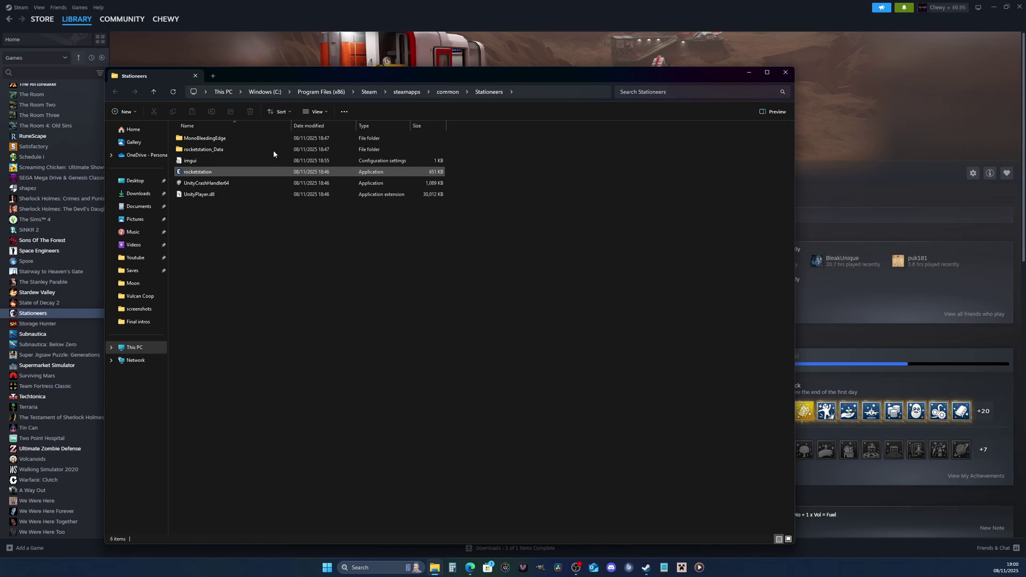
left_click(225, 267)
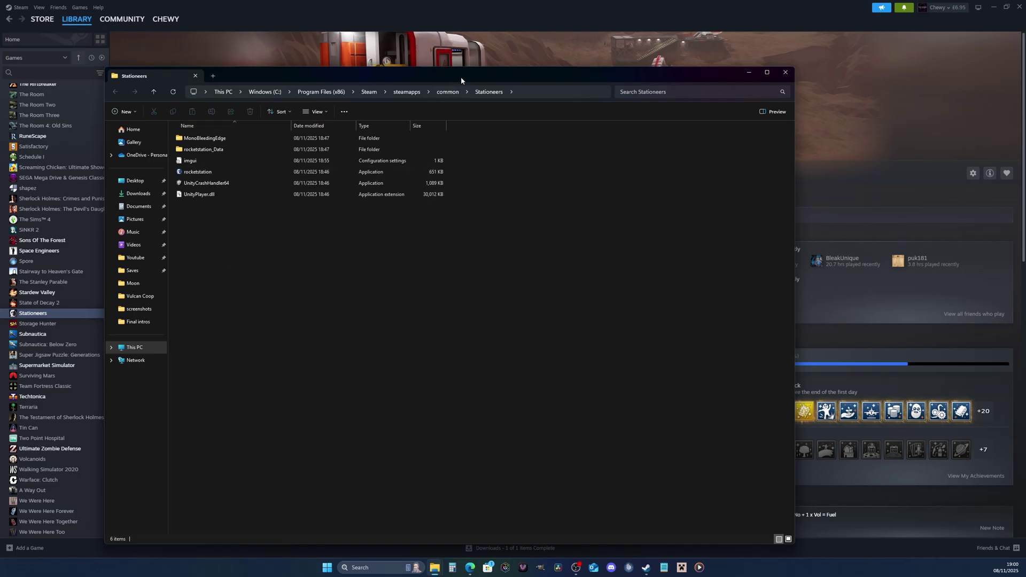
- Snap both folders side by side and extract the BepInEx_win_x64_5.4.23.3 zip into the Stationeers install folder
key("super+Left")
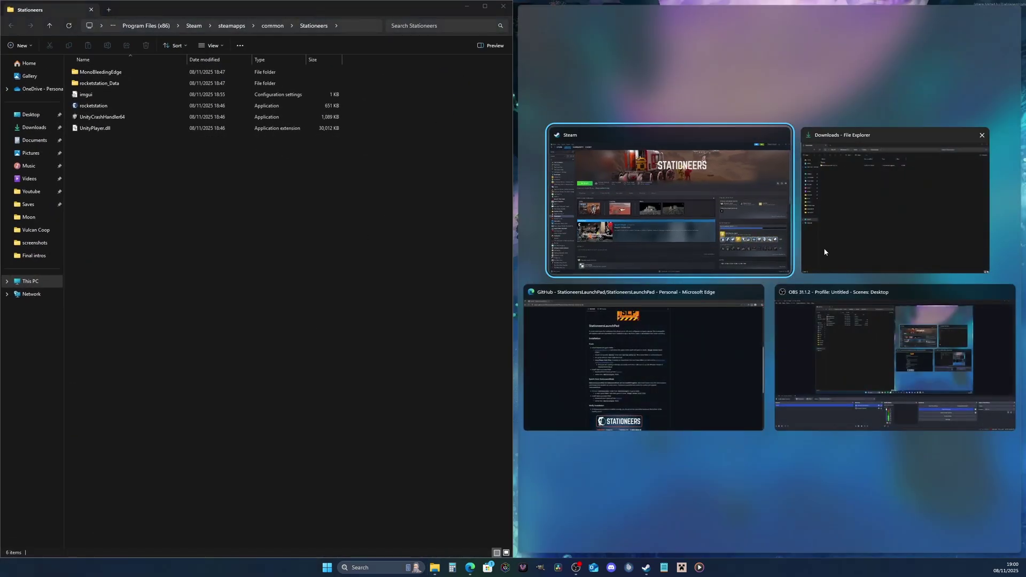
left_click(824, 252)
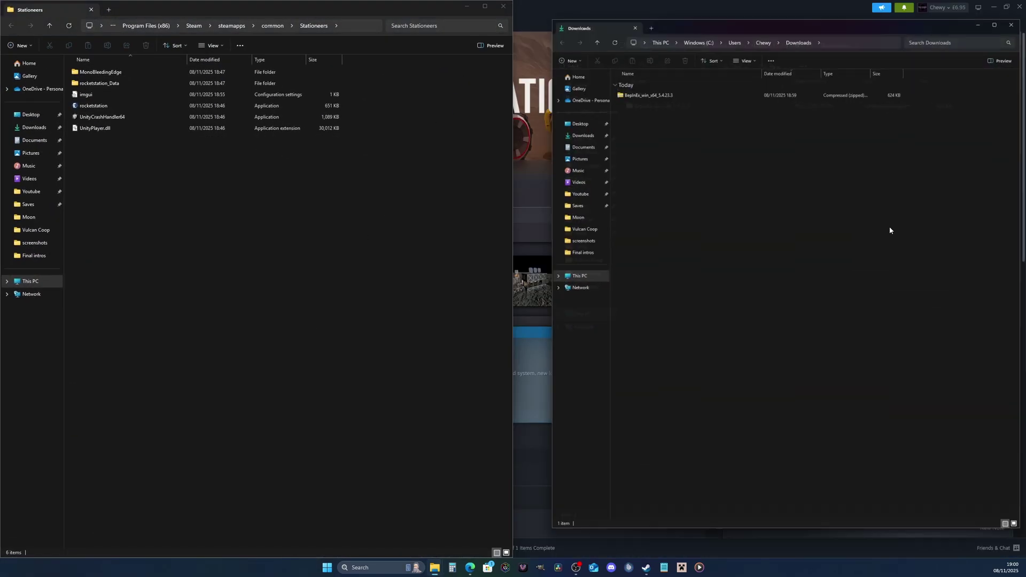
left_click(627, 85)
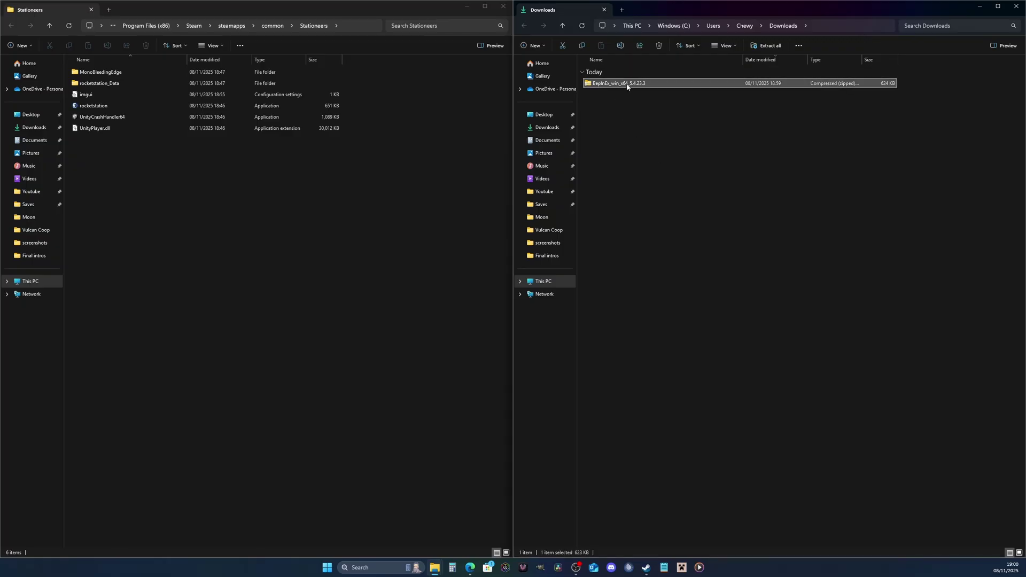
right_click(627, 86)
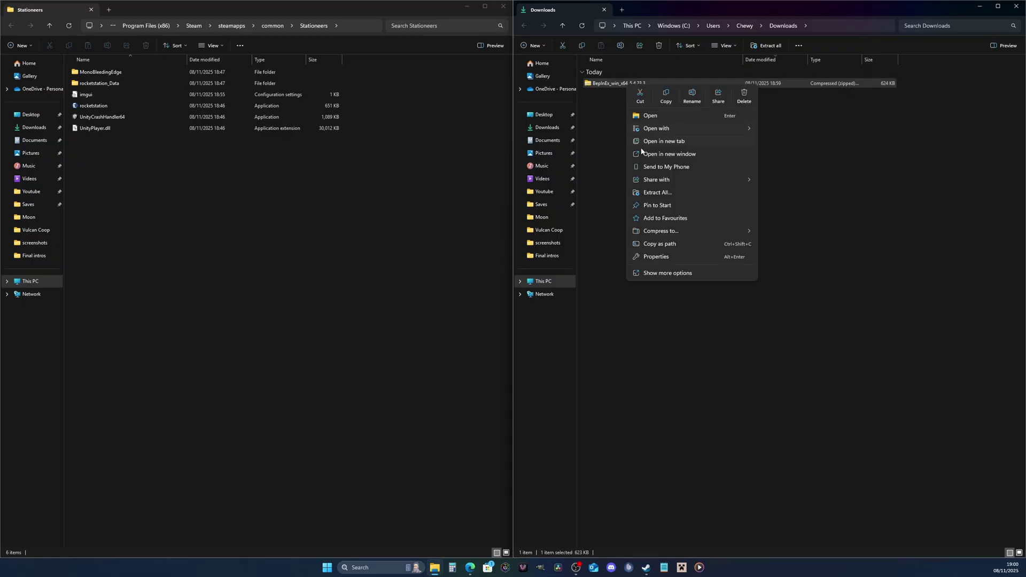
left_click(663, 196)
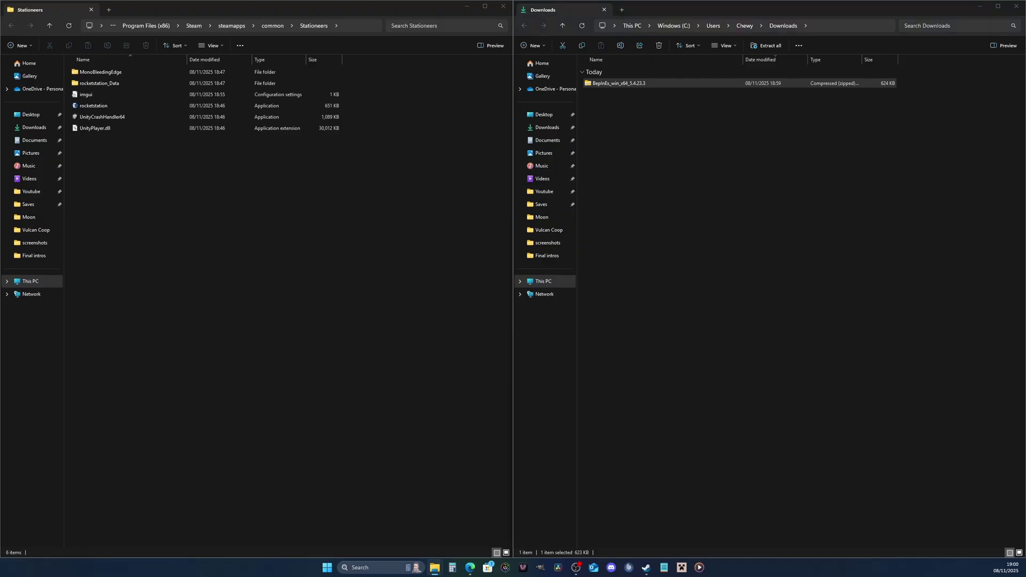
left_click_drag(291, 197, 459, 189)
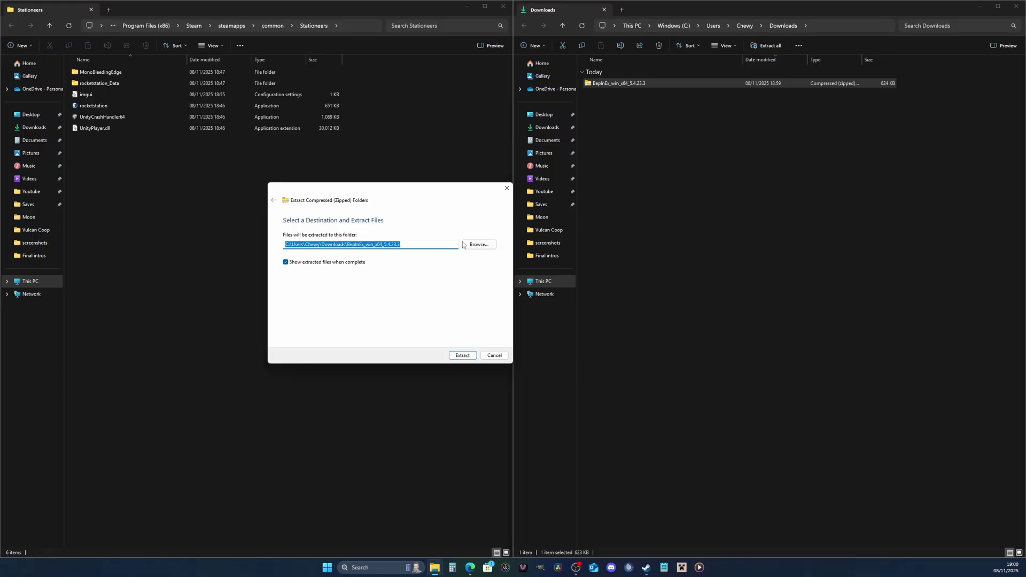
left_click(479, 244)
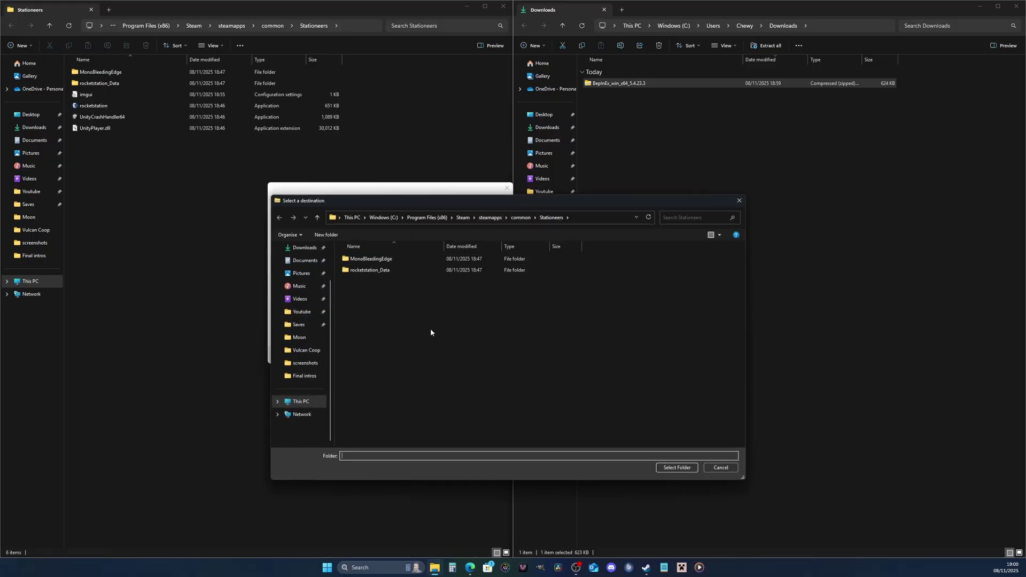
left_click(676, 468)
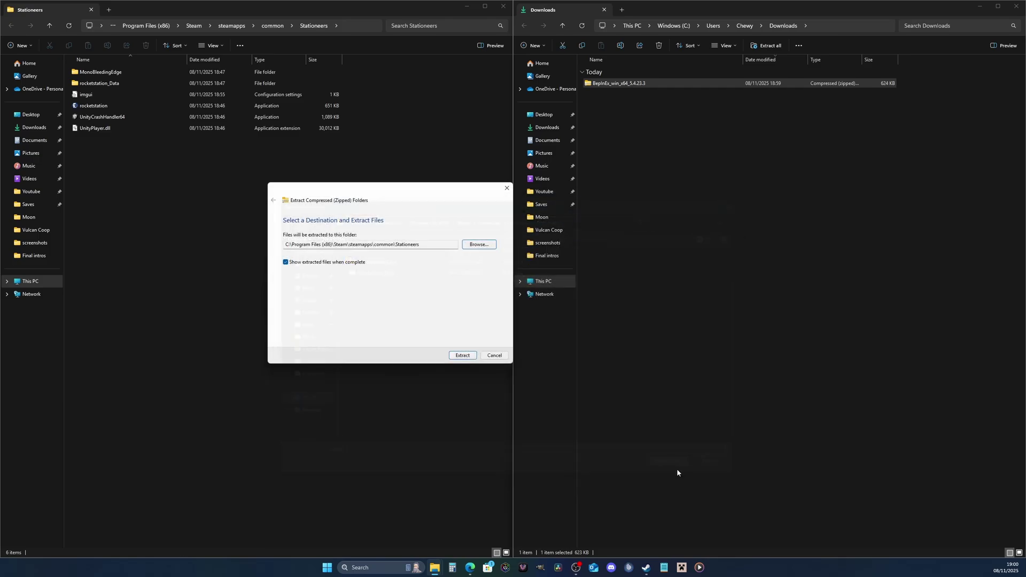
left_click(463, 355)
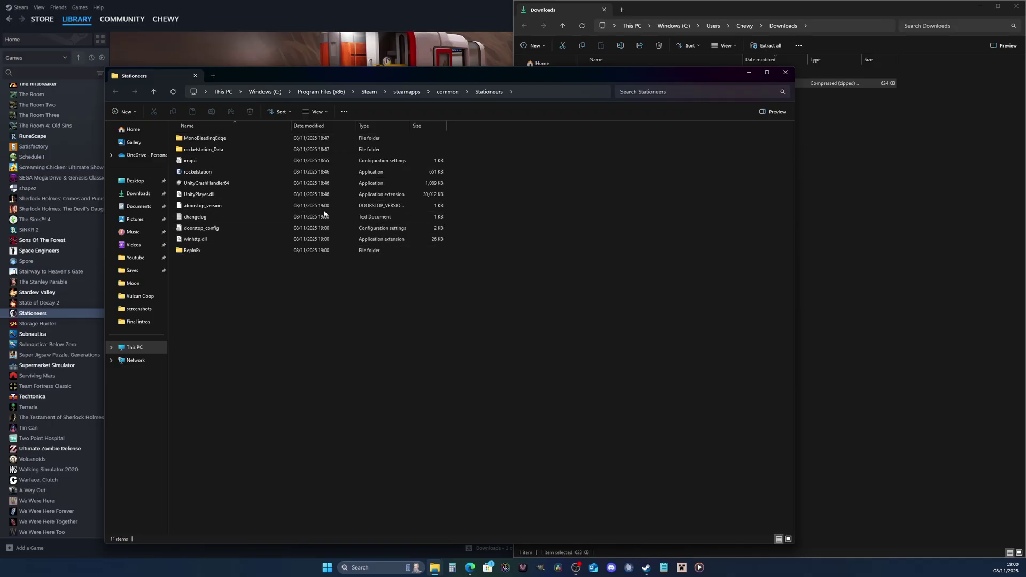
- Match the five extracted items against the BepInEx zip's contents, then close the Stationeers window
left_click_drag(457, 204, 353, 341)
left_click_drag(627, 77, 613, 70)
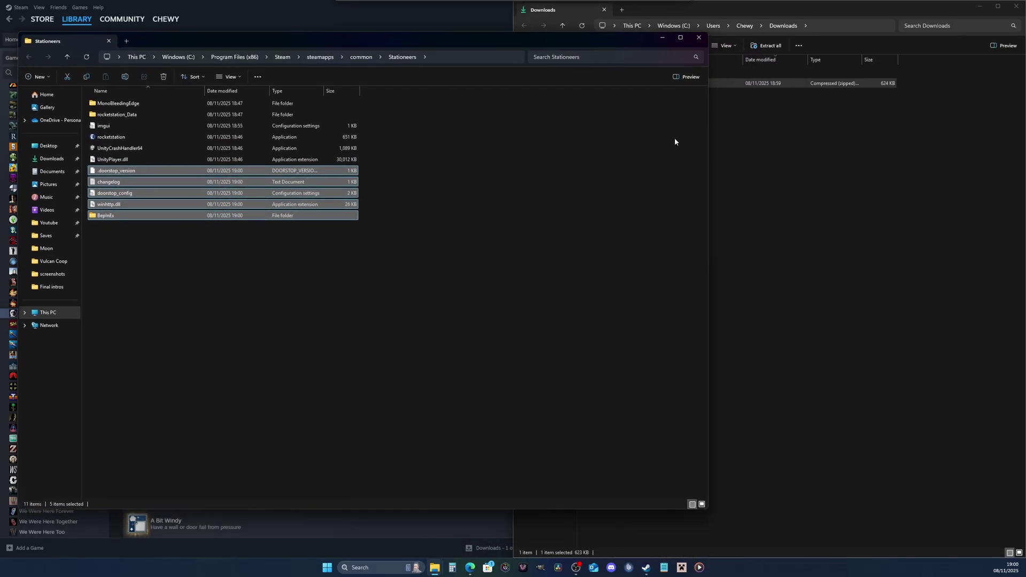
left_click_drag(708, 156, 492, 156)
left_click(633, 84)
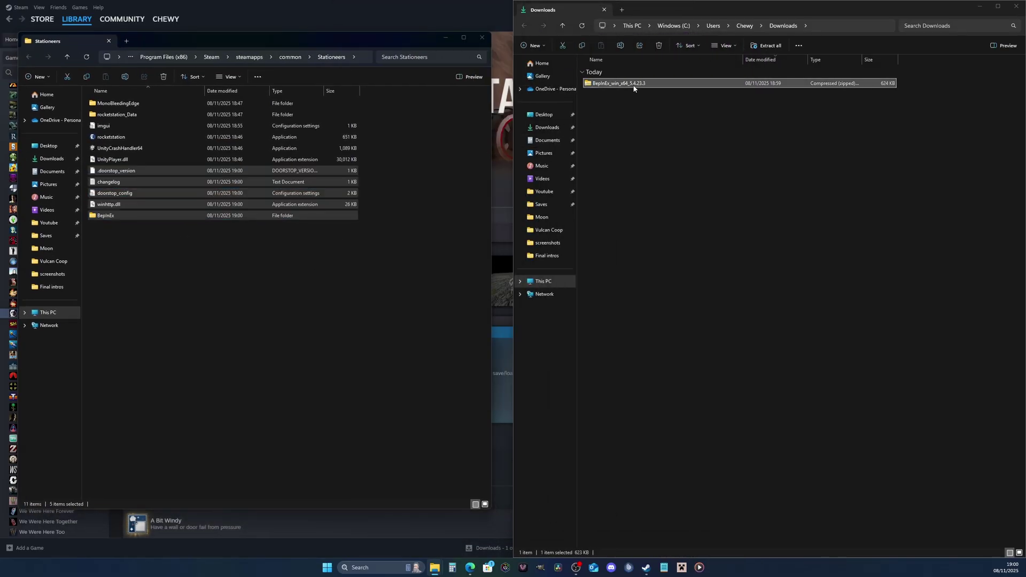
double_click(633, 84)
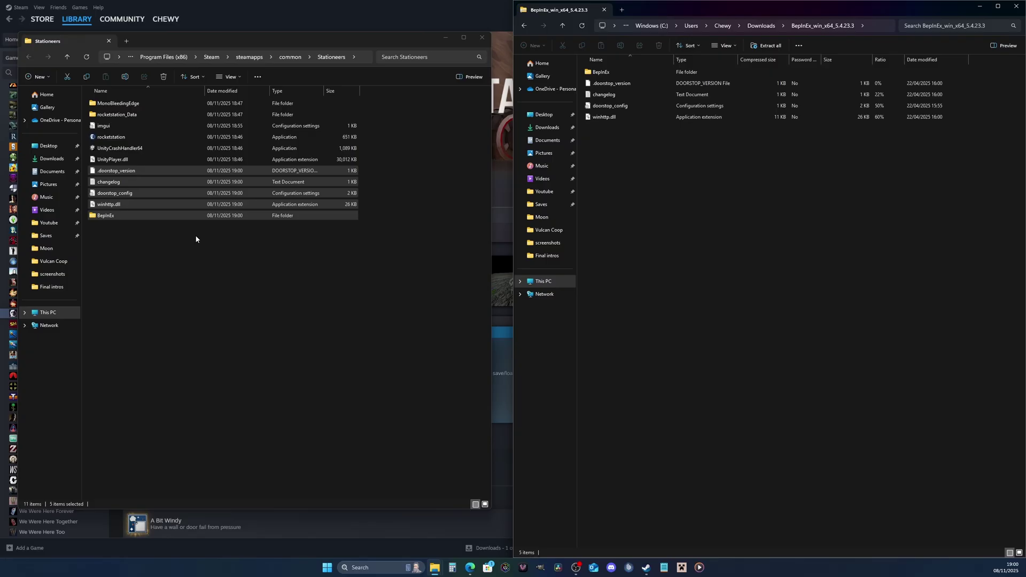
left_click(219, 321)
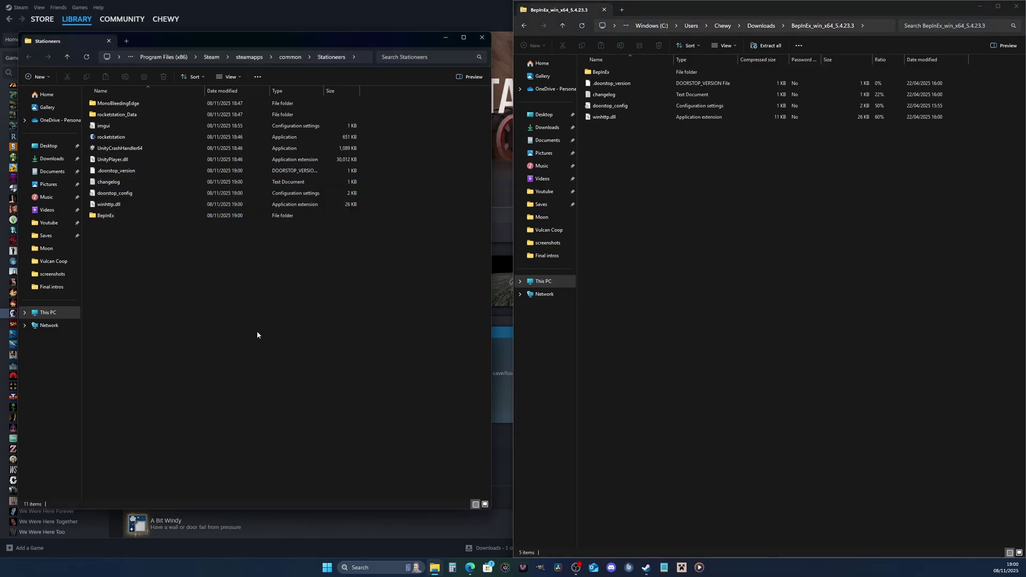
left_click(481, 37)
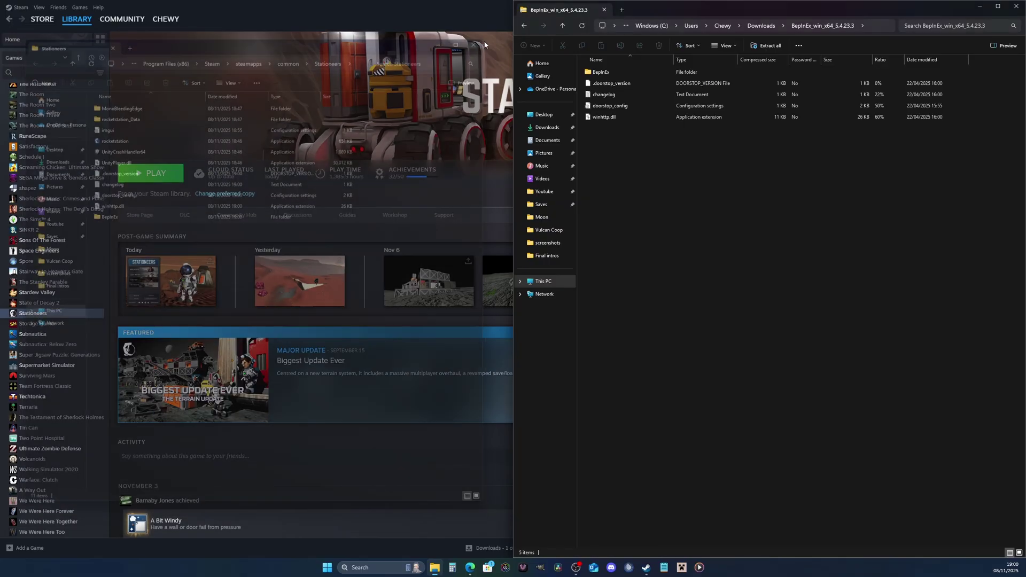
- Close the folder windows and select the README line listing the expected BepInEx files
left_click(1016, 6)
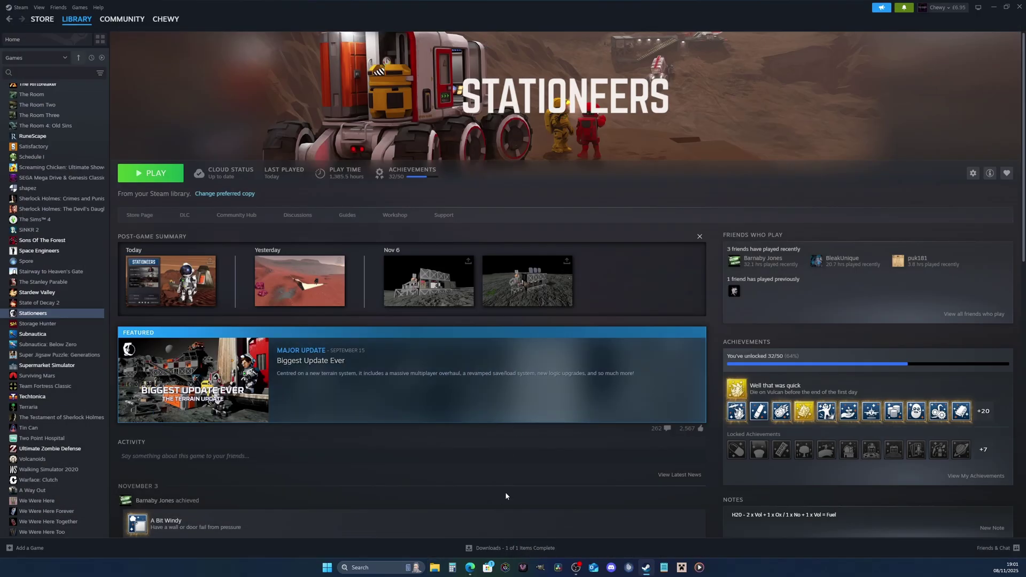
left_click(469, 568)
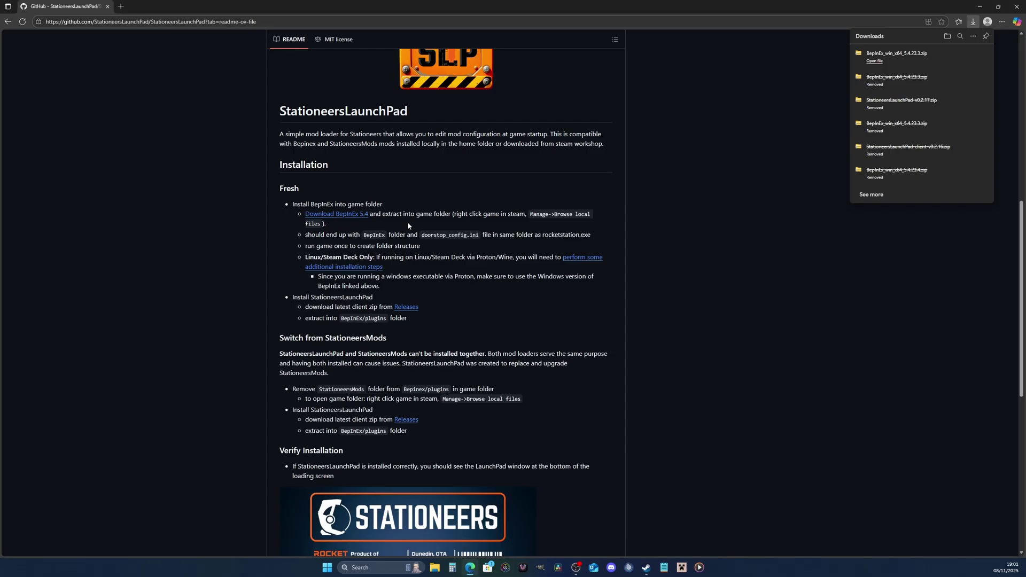
left_click_drag(304, 235, 574, 236)
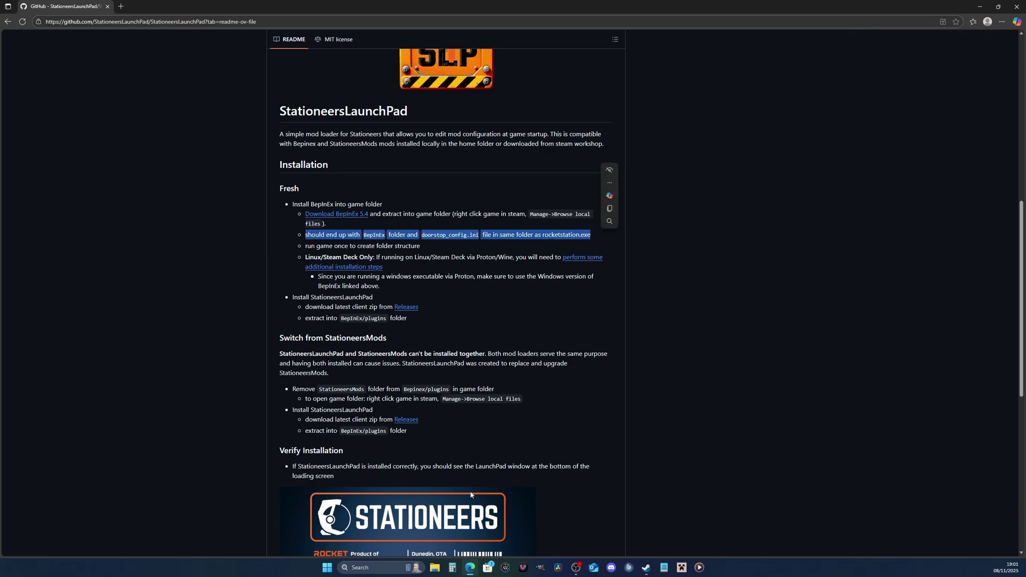
- Open the pasted Stationeers folder path in a new Explorer window and confirm doorstop_config is present
key("super+e")
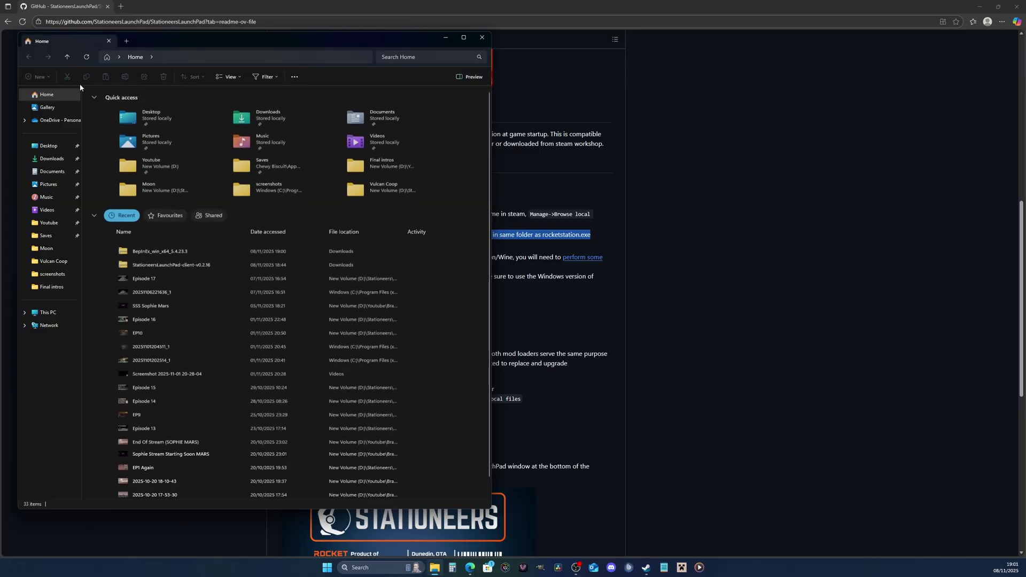
left_click(211, 57)
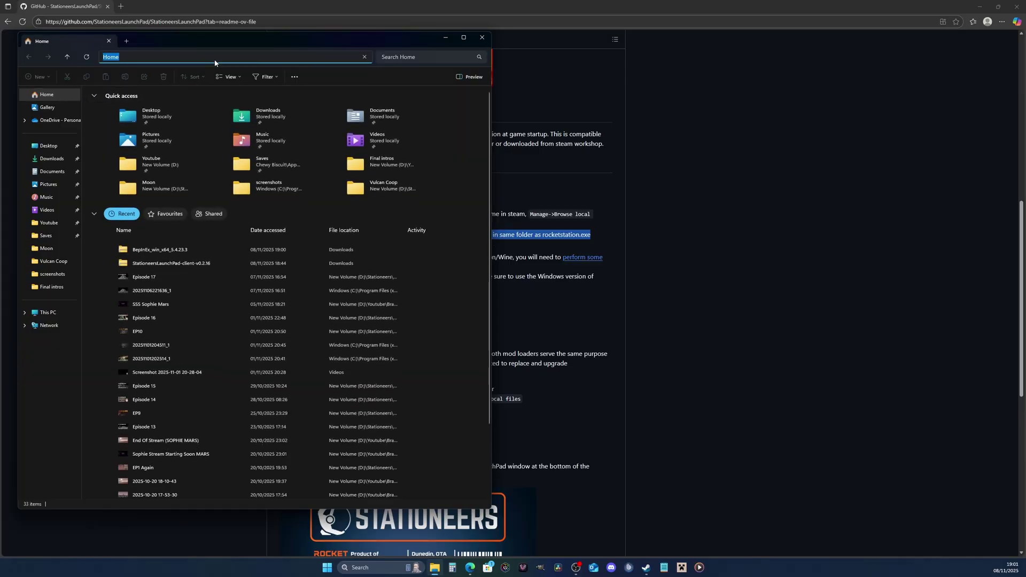
type("C:\\Program Files (x86)\\Steam\\steamapps\\common\\Stationeers")
key("Return")
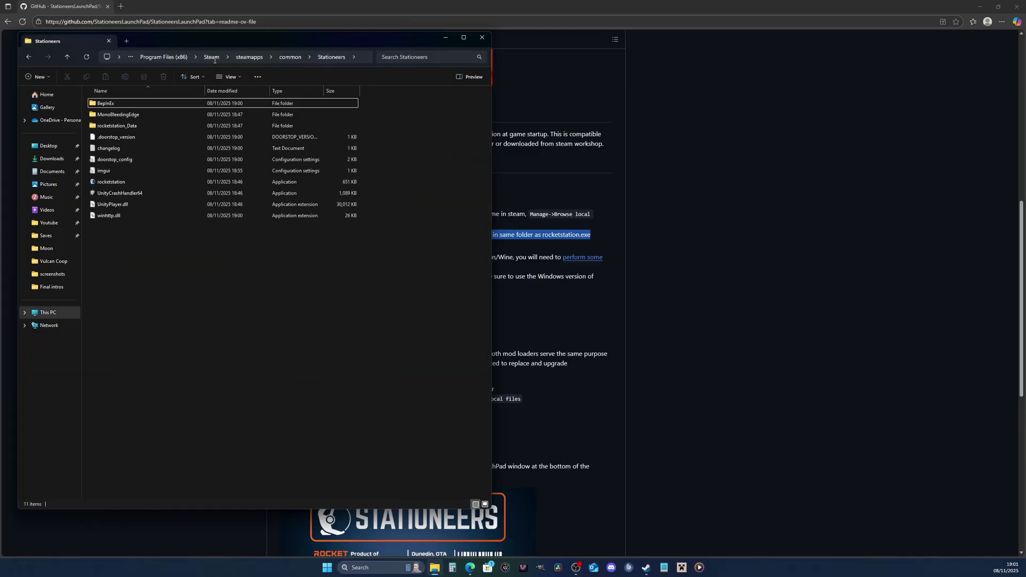
left_click_drag(284, 40, 386, 59)
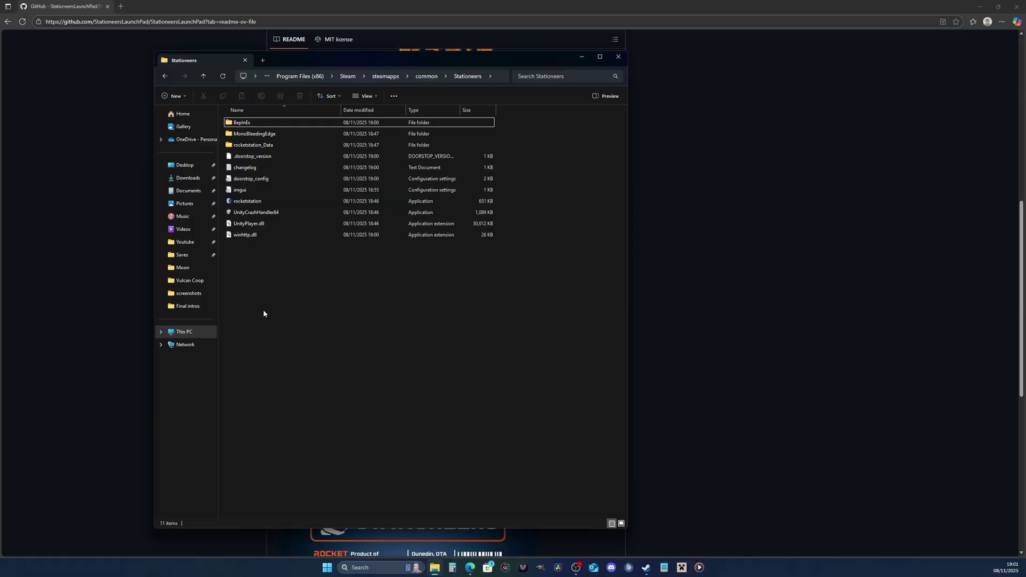
left_click(261, 179)
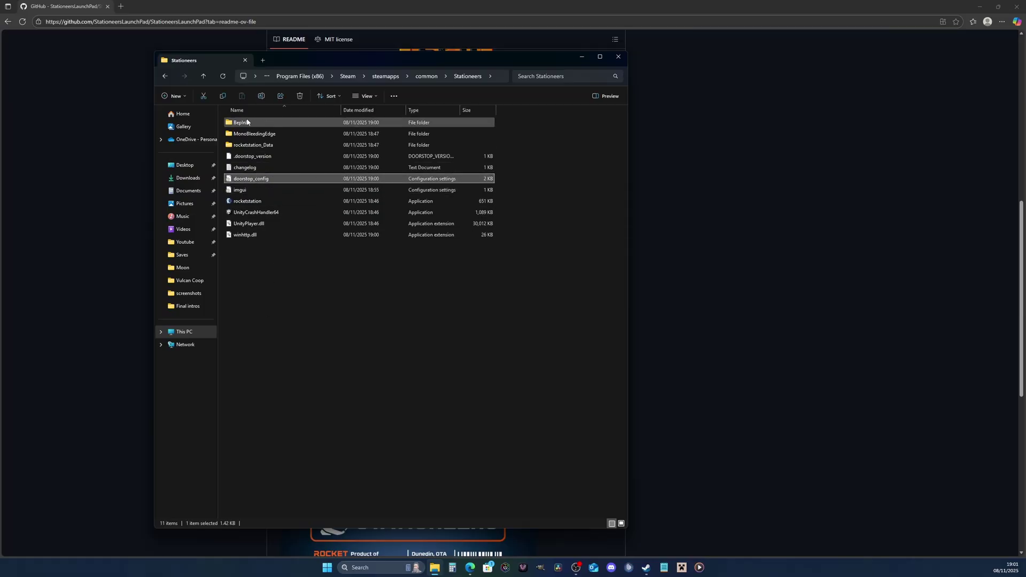
left_click(618, 56)
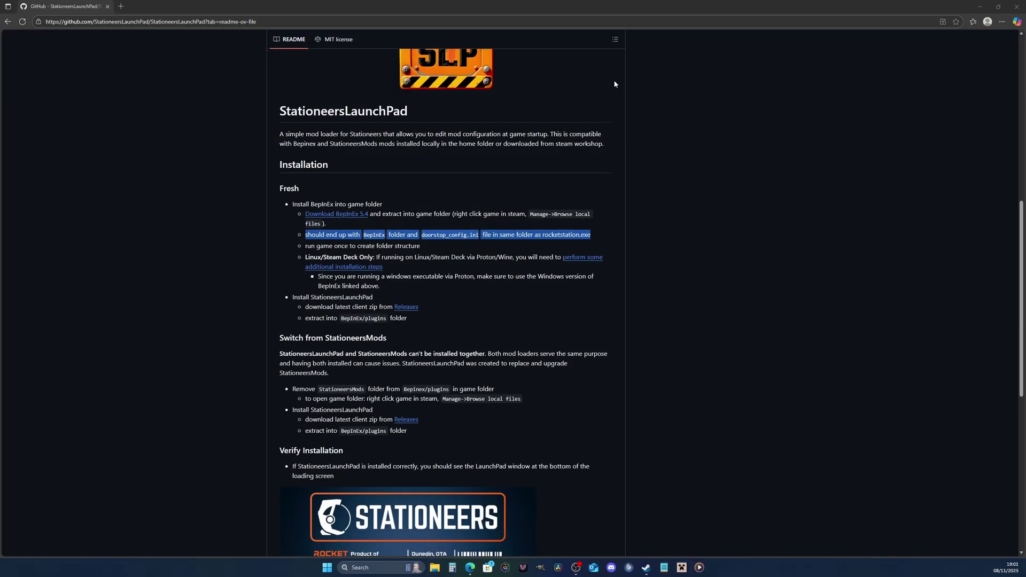
- Launch Stationeers from Steam, wait for its main menu, then quit the game
left_click(647, 568)
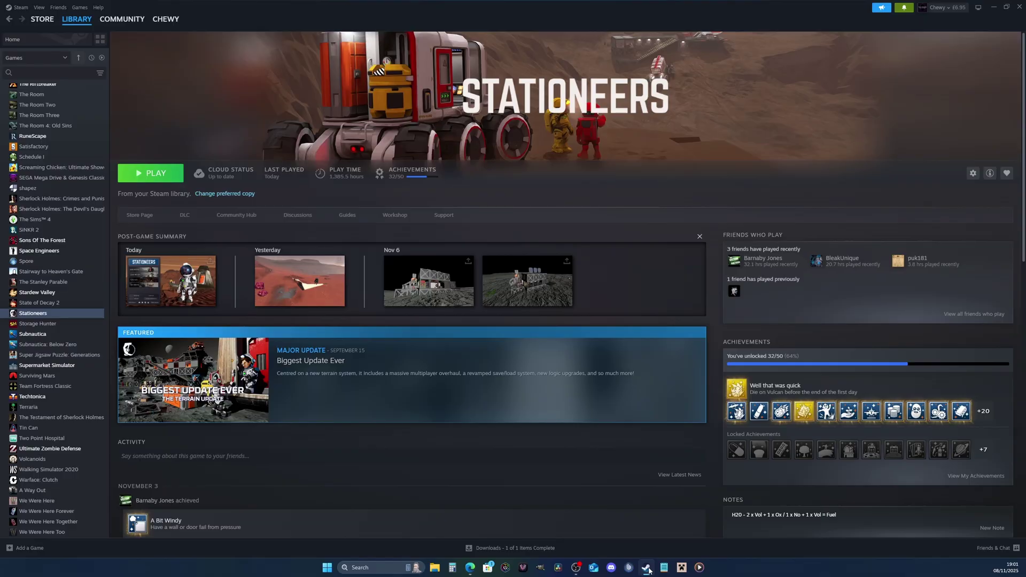
left_click(147, 171)
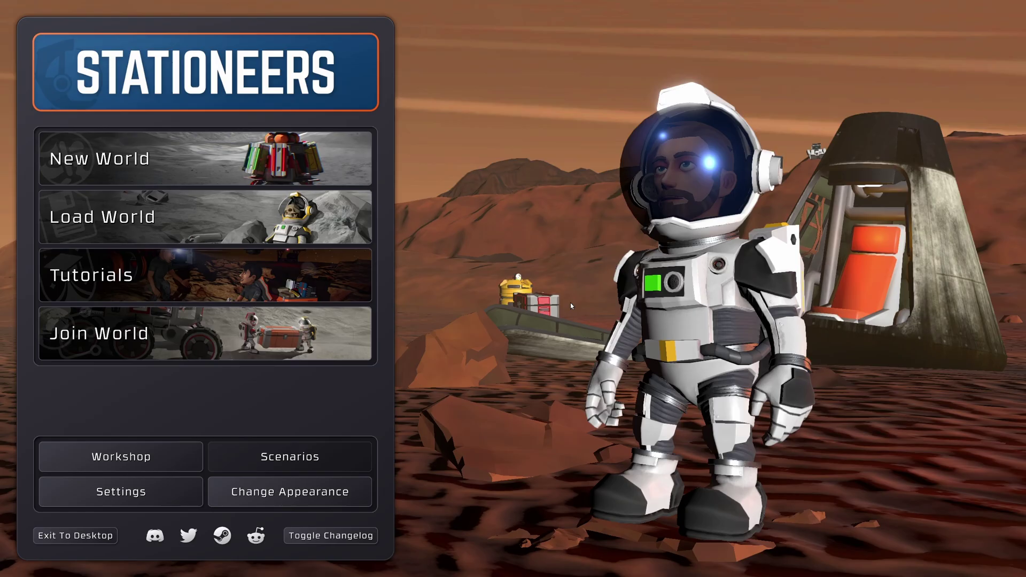
key("Escape")
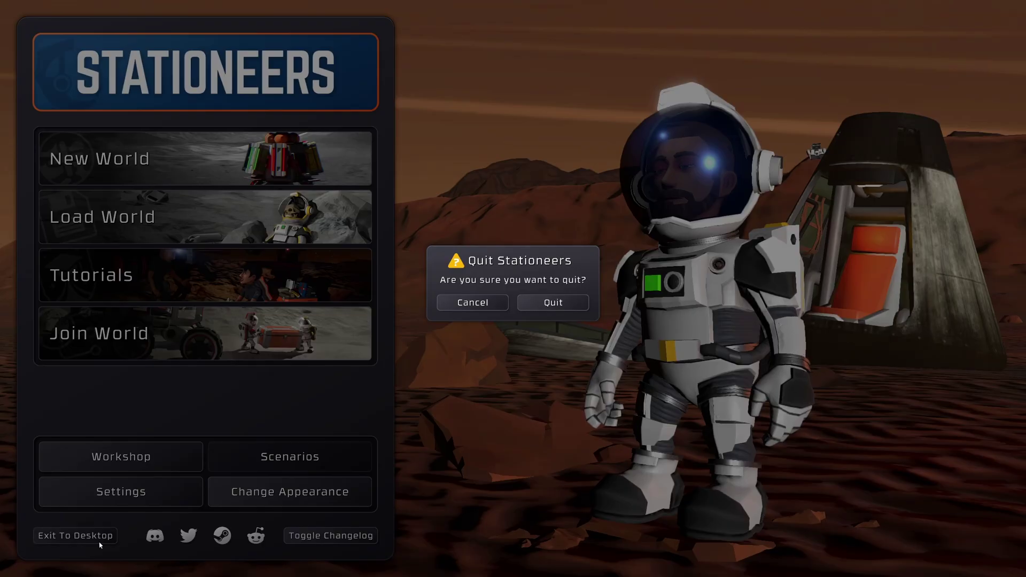
left_click(556, 303)
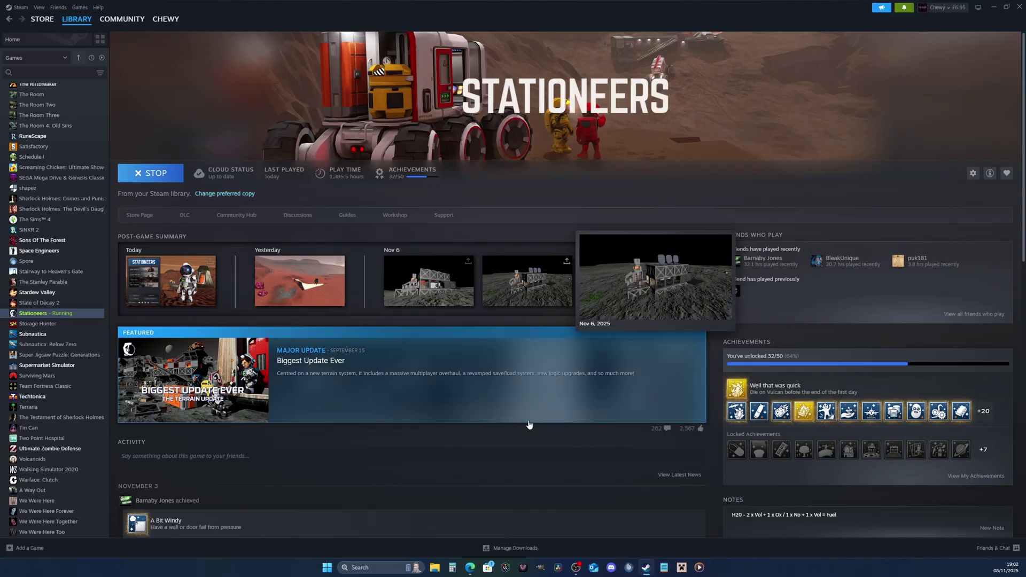
- Go to the repository's Releases and download StationeersLaunchPad-v0.2.17.zip from the Latest v0.2.17 release
mouse_move(470, 570)
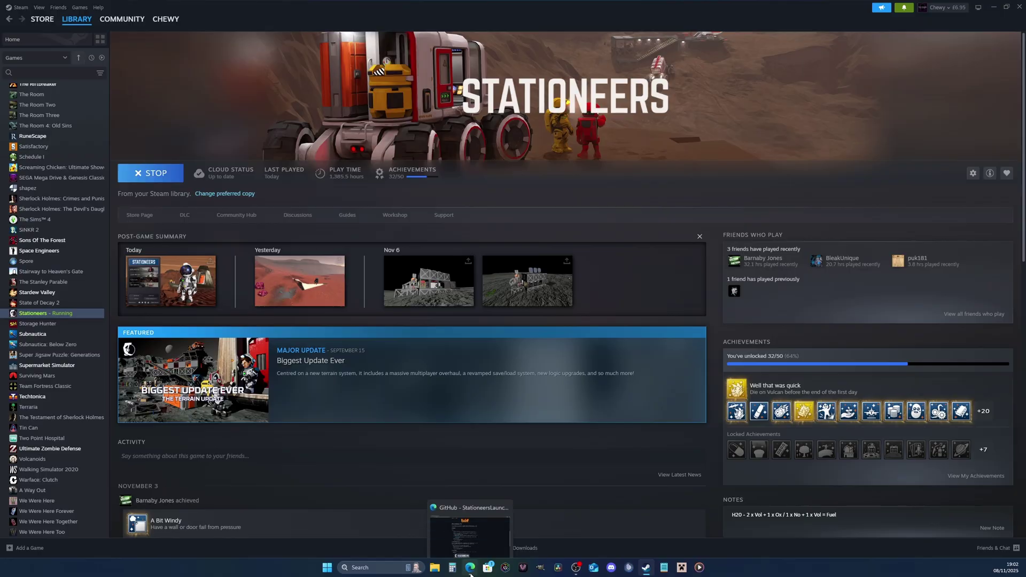
left_click(478, 521)
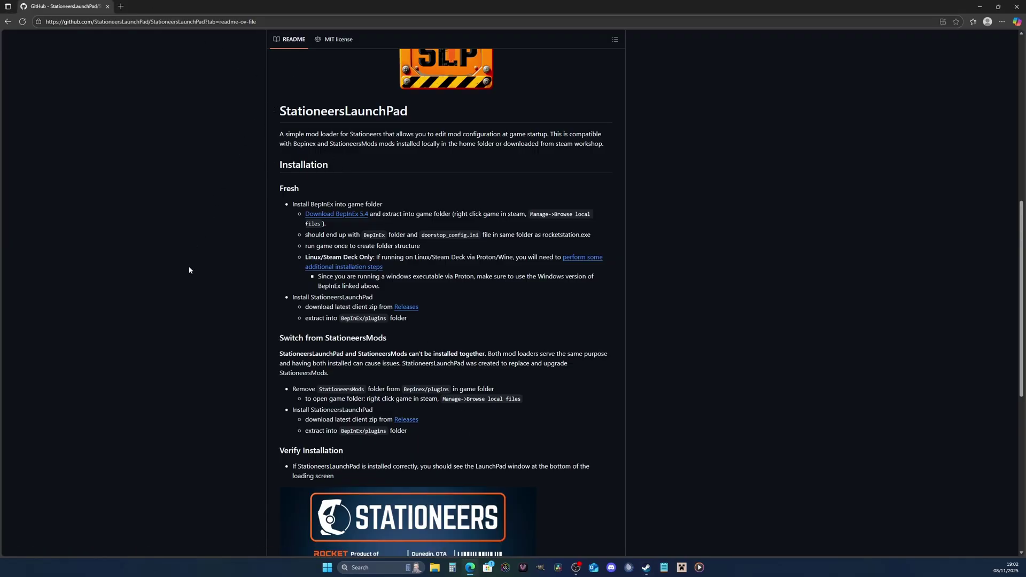
scroll(366, 271, "down", 1)
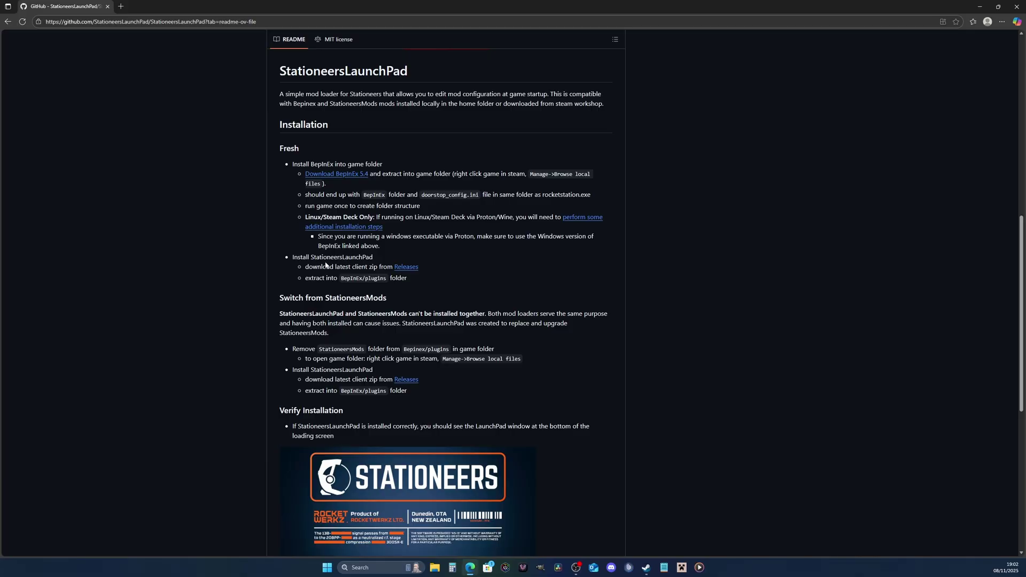
left_click(407, 267)
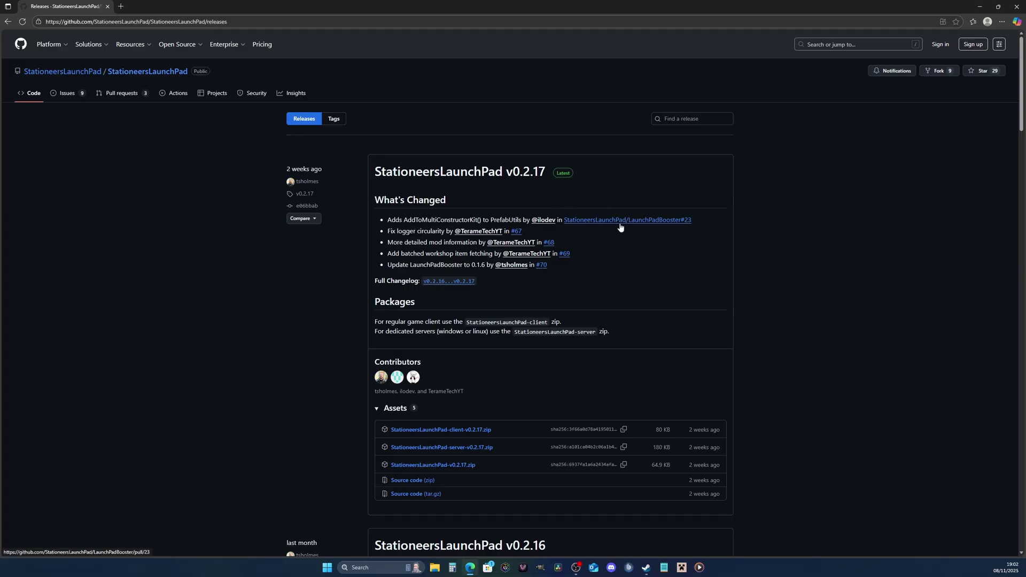
scroll(618, 227, "down", 11)
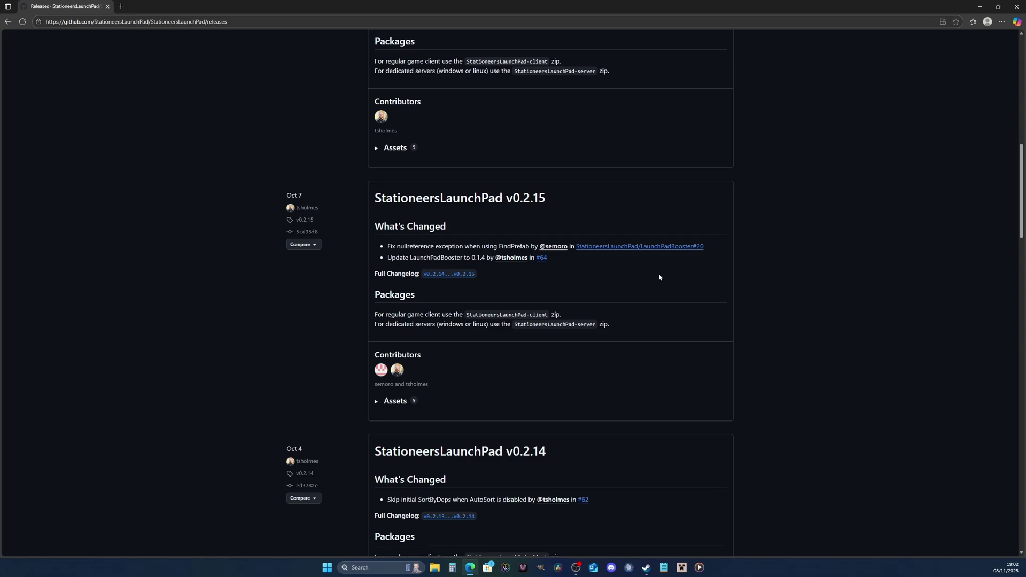
scroll(659, 277, "up", 10)
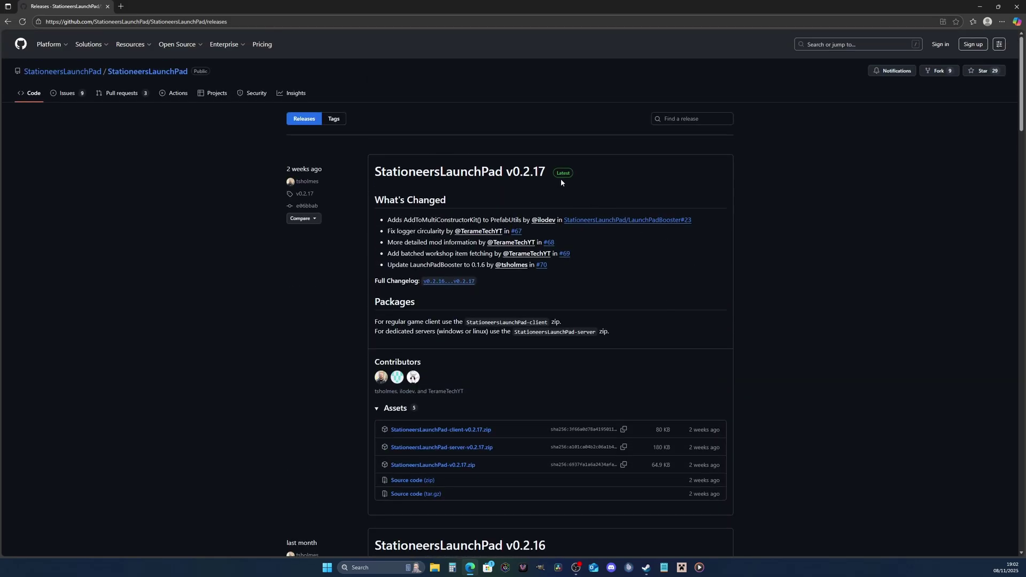
left_click(562, 172)
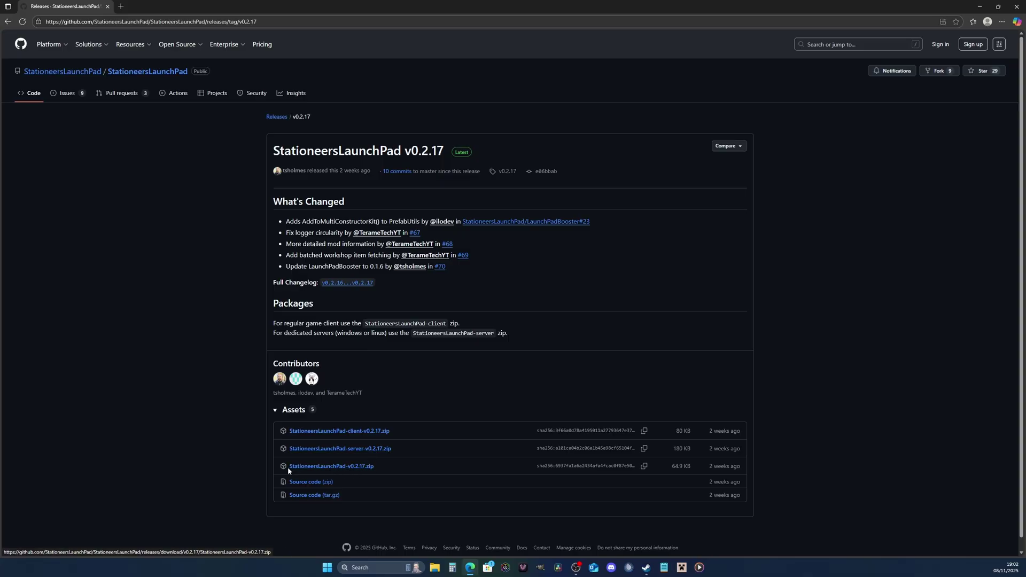
left_click(356, 467)
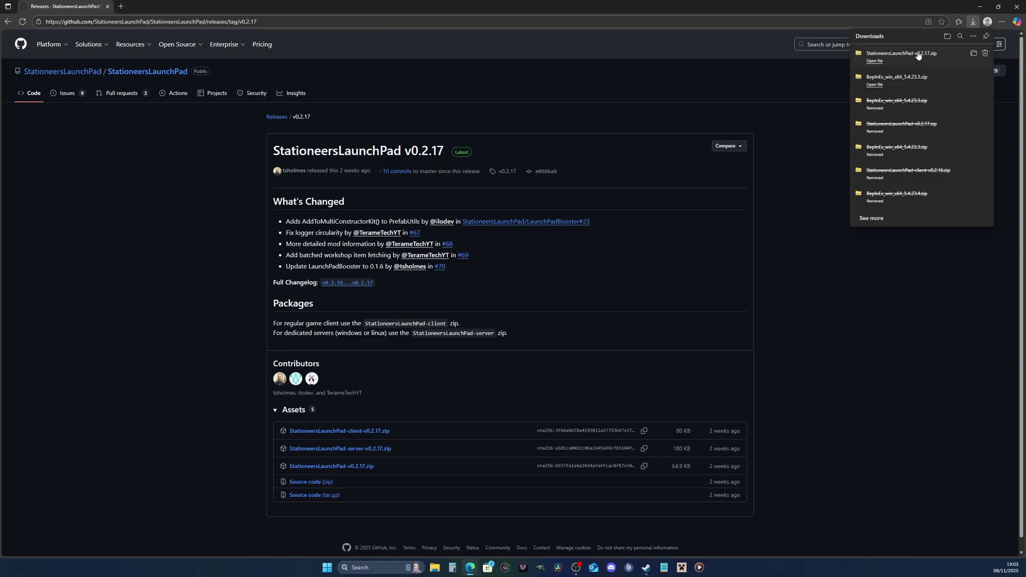
- Return to the README and select the line about extracting into BepInEx/plugins
left_click(976, 55)
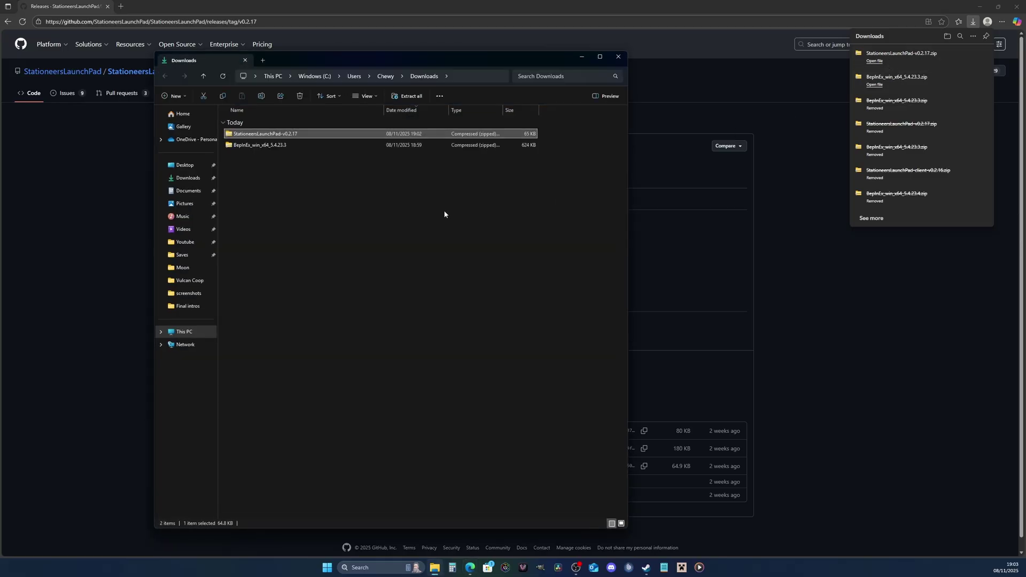
right_click(292, 137)
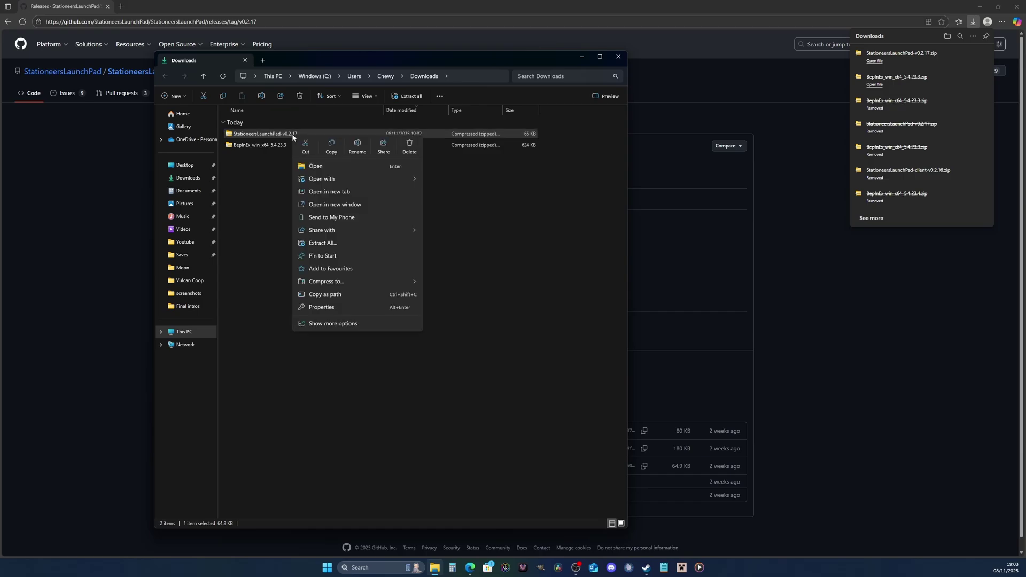
left_click(403, 64)
left_click(19, 15)
left_click(7, 22)
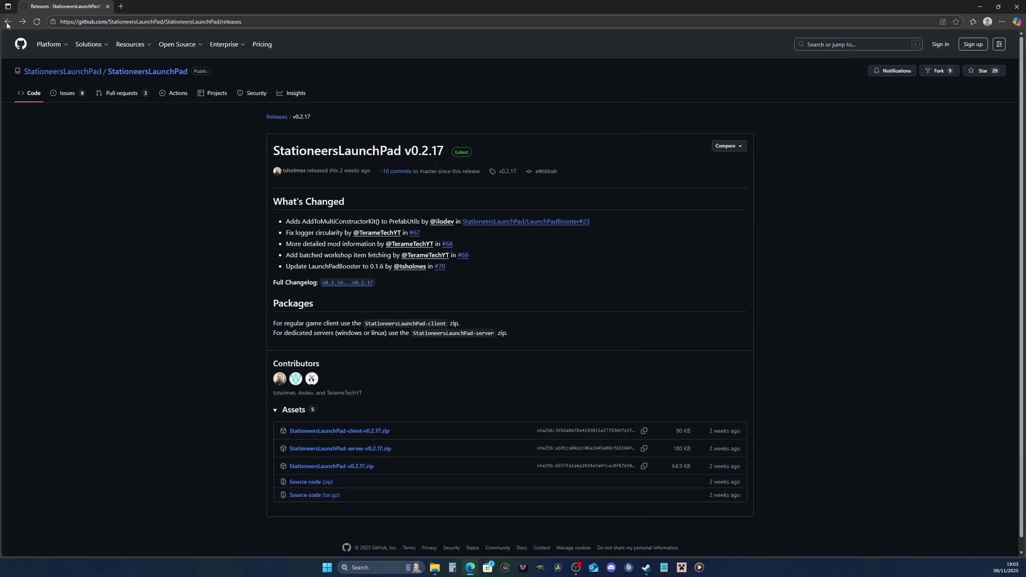
left_click(8, 23)
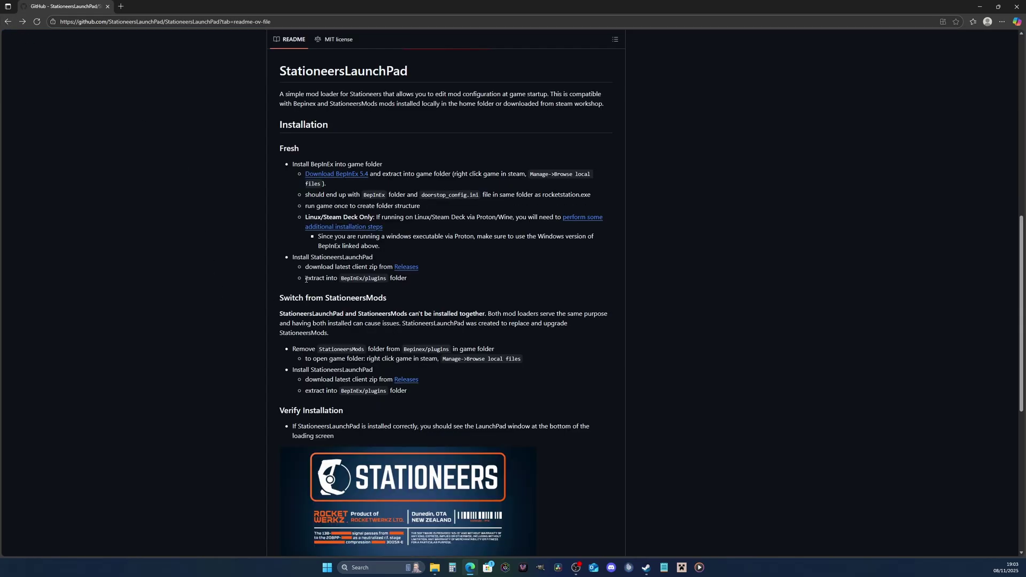
left_click_drag(306, 279, 402, 280)
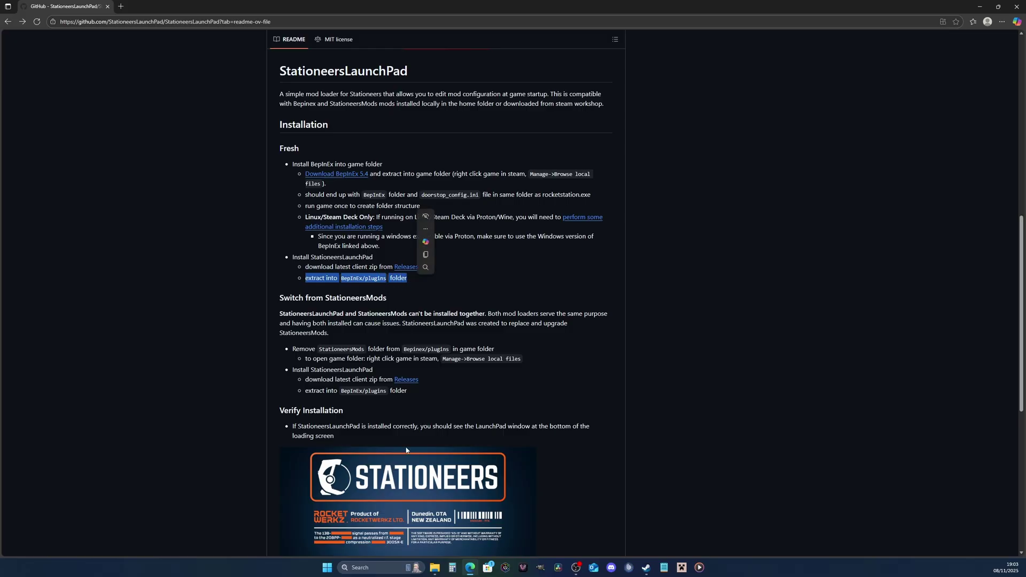
- Open the Stationeers game folder in Explorer and go into the empty BepInEx\plugins folder
left_click(434, 568)
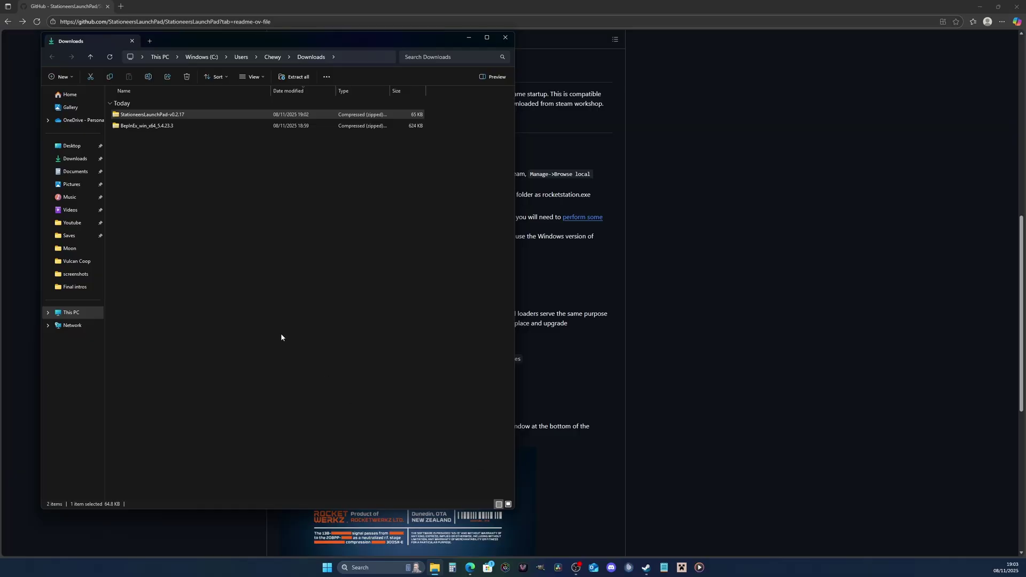
left_click(353, 59)
type("C:\\Program Files (x86)\\Steam\\steamapps\\common\\Stationeers")
key("Return")
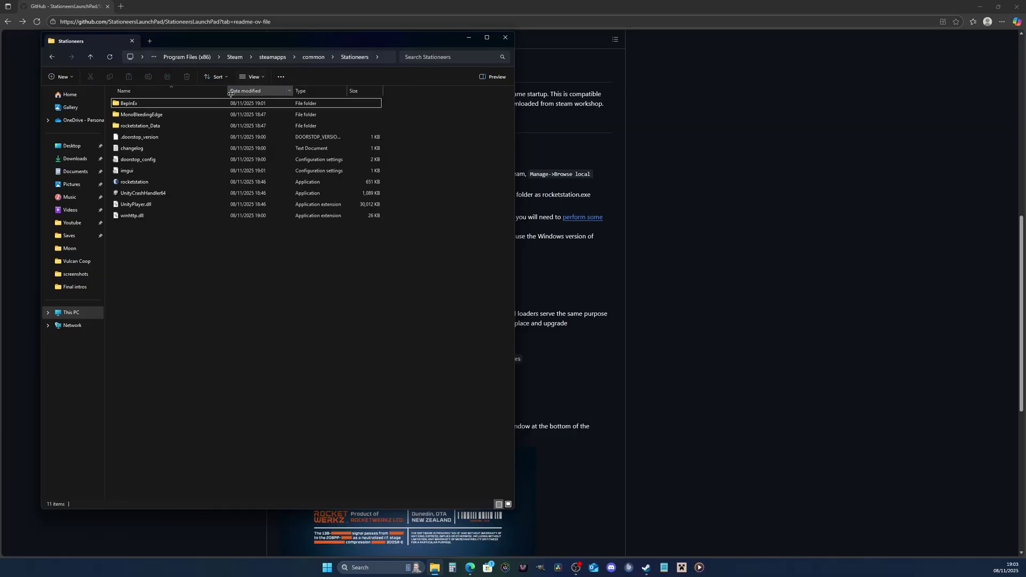
double_click(142, 109)
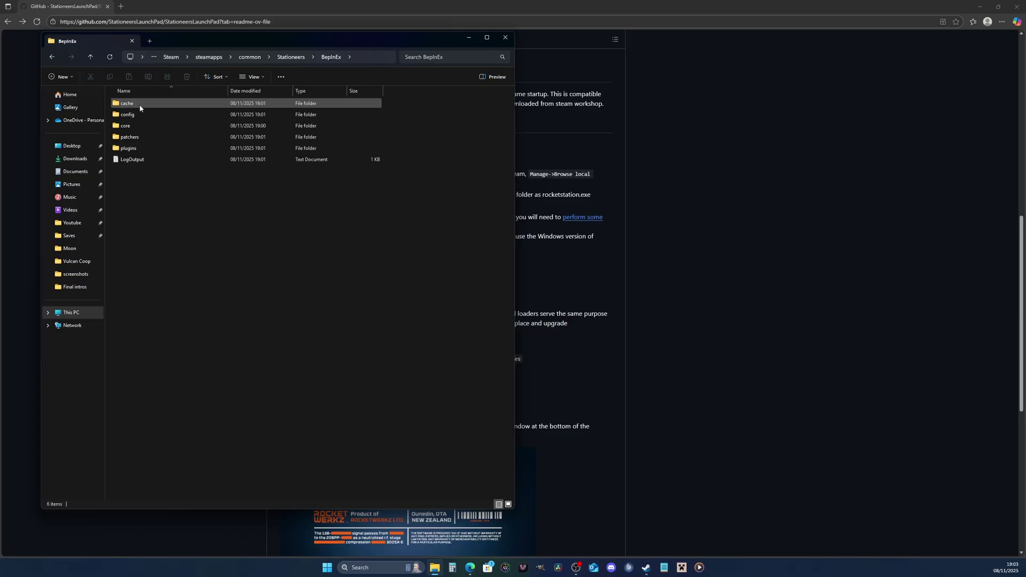
double_click(137, 148)
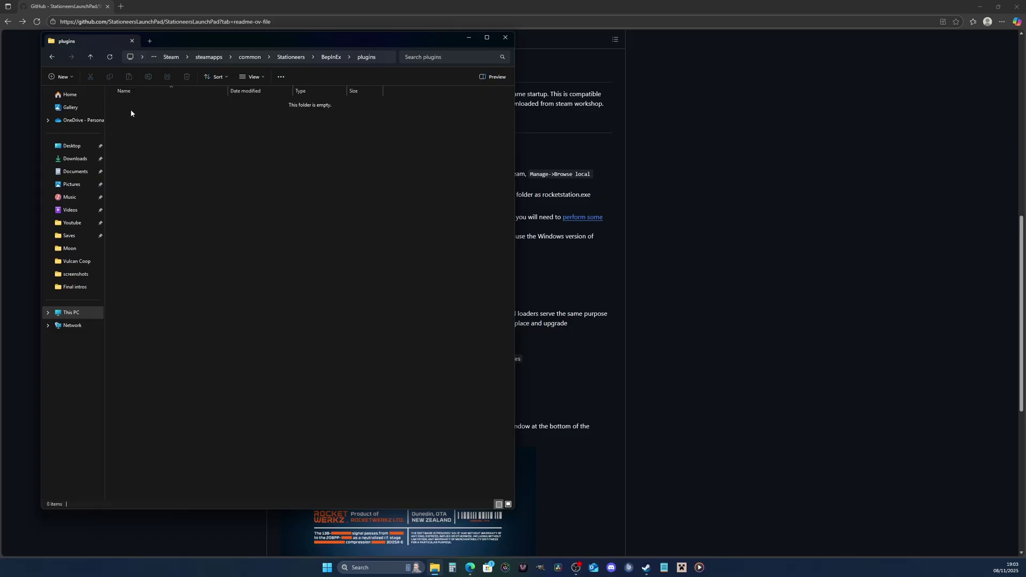
left_click(377, 57)
key("ctrl+c")
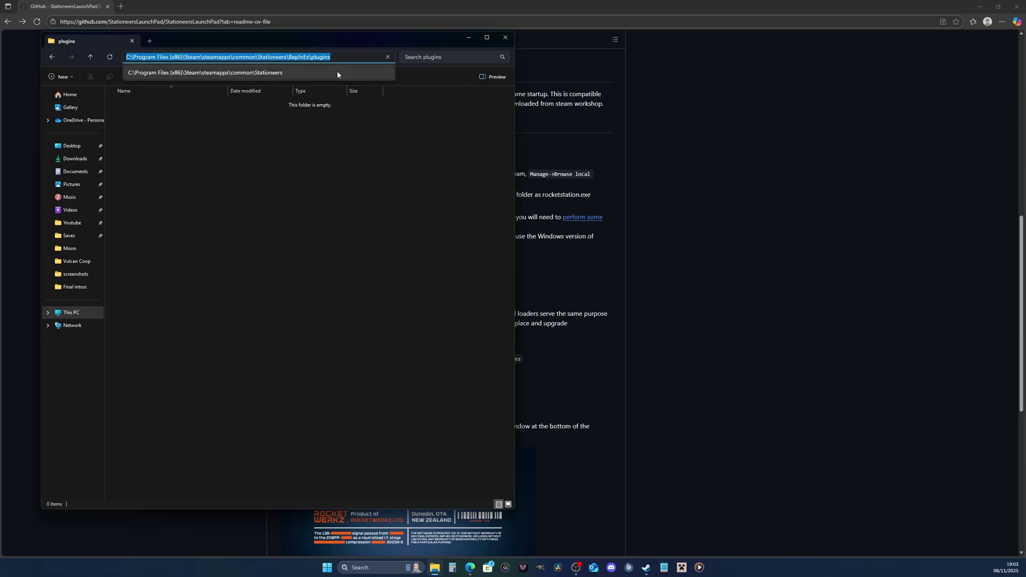
- Extract the StationeersLaunchPad zip from Downloads into the pasted BepInEx\plugins path
left_click(70, 160)
right_click(164, 118)
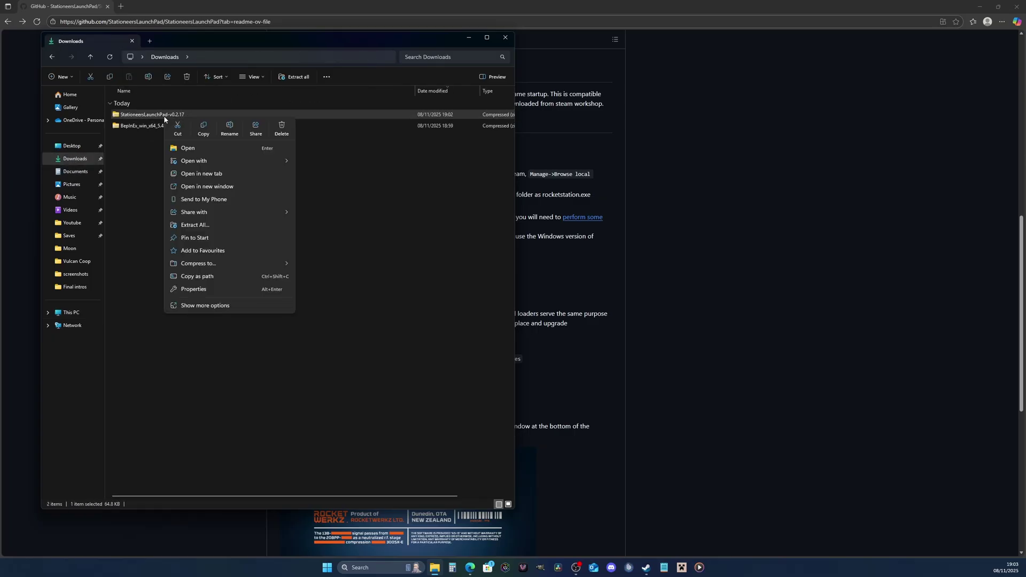
left_click(219, 225)
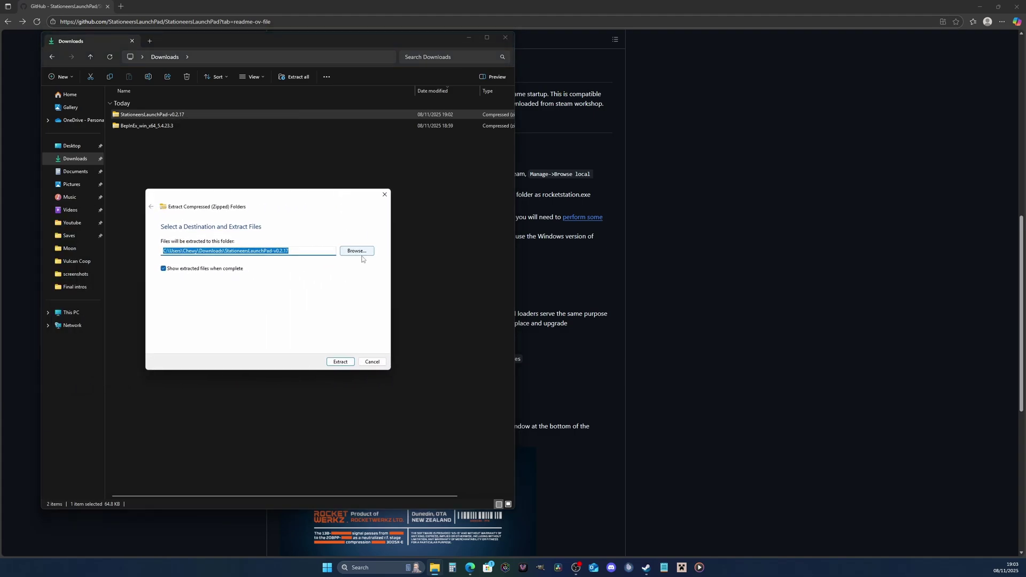
left_click(348, 252)
left_click(473, 227)
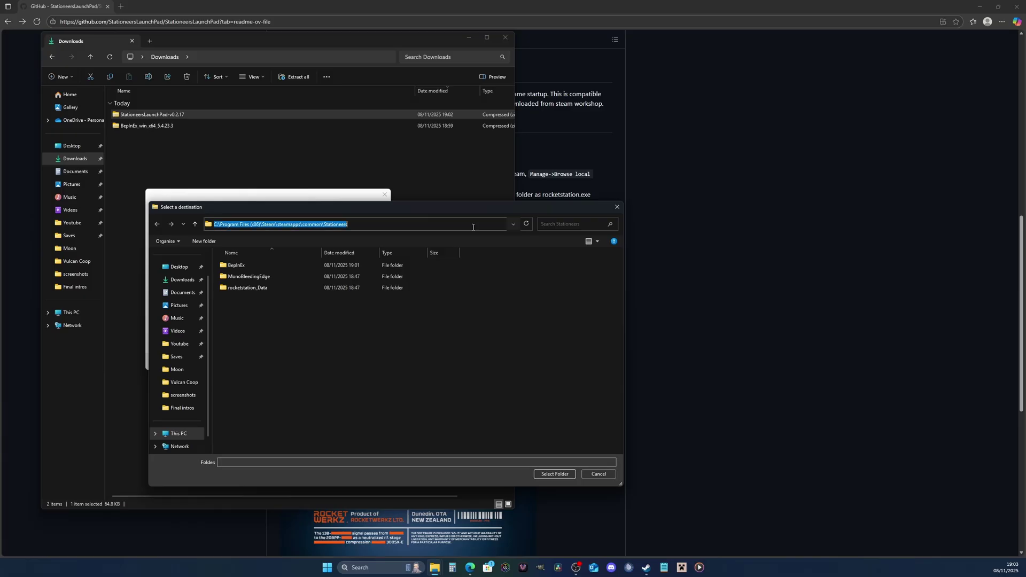
key("ctrl+v")
key("Return")
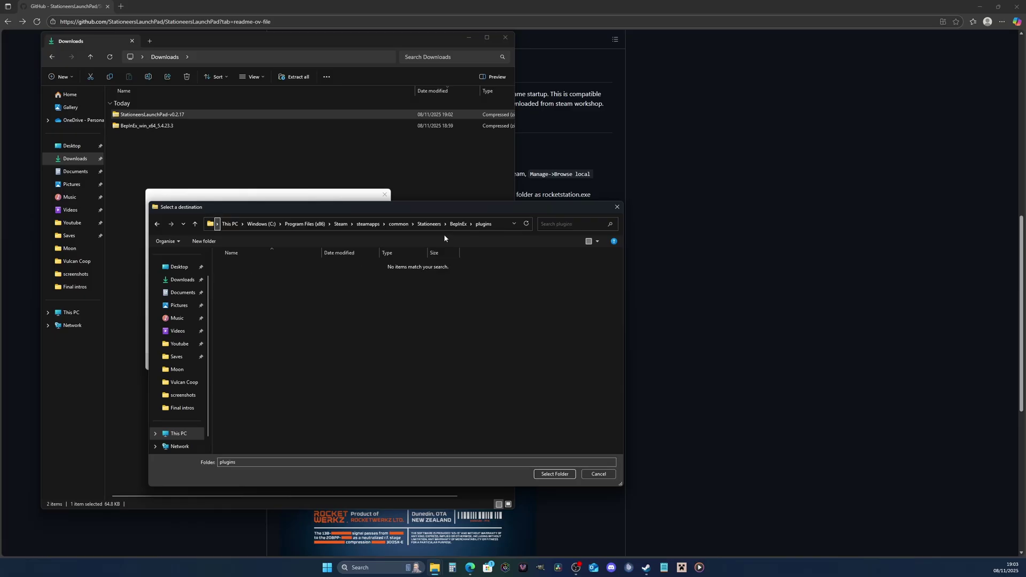
left_click(553, 474)
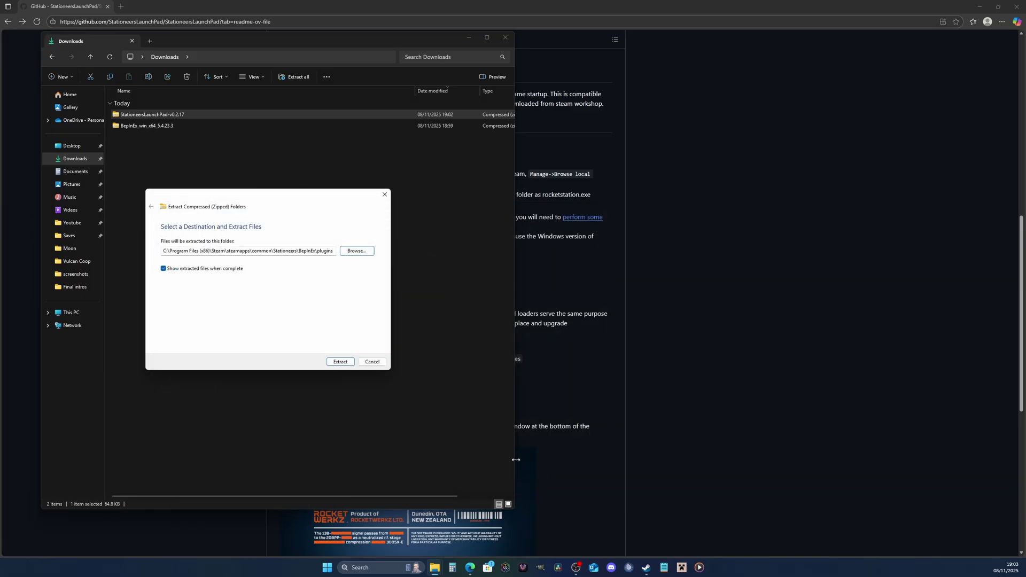
left_click(341, 362)
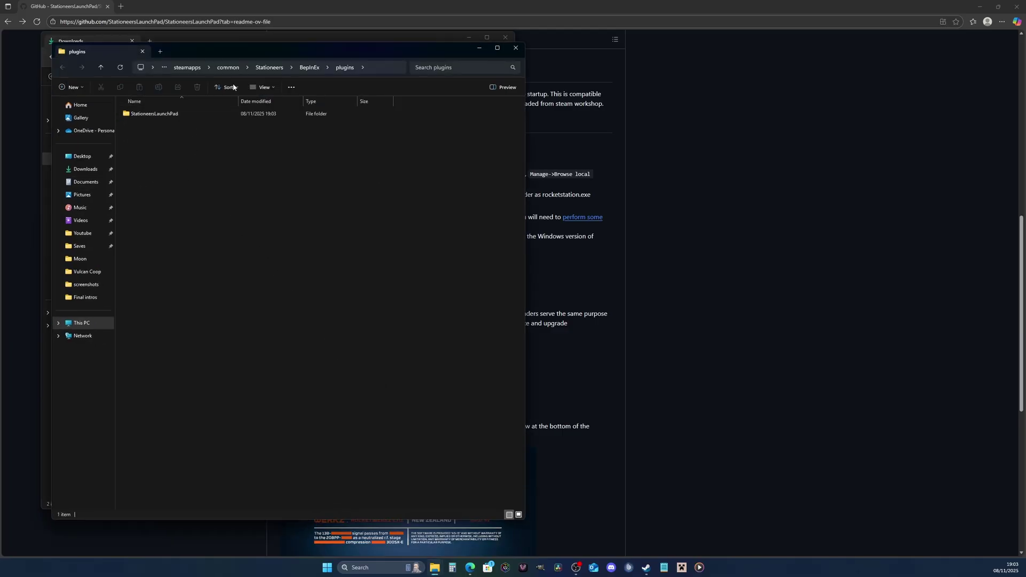
- Check the new StationeersLaunchPad folder inside plugins, then close both Explorer windows
left_click_drag(291, 51, 398, 94)
double_click(277, 156)
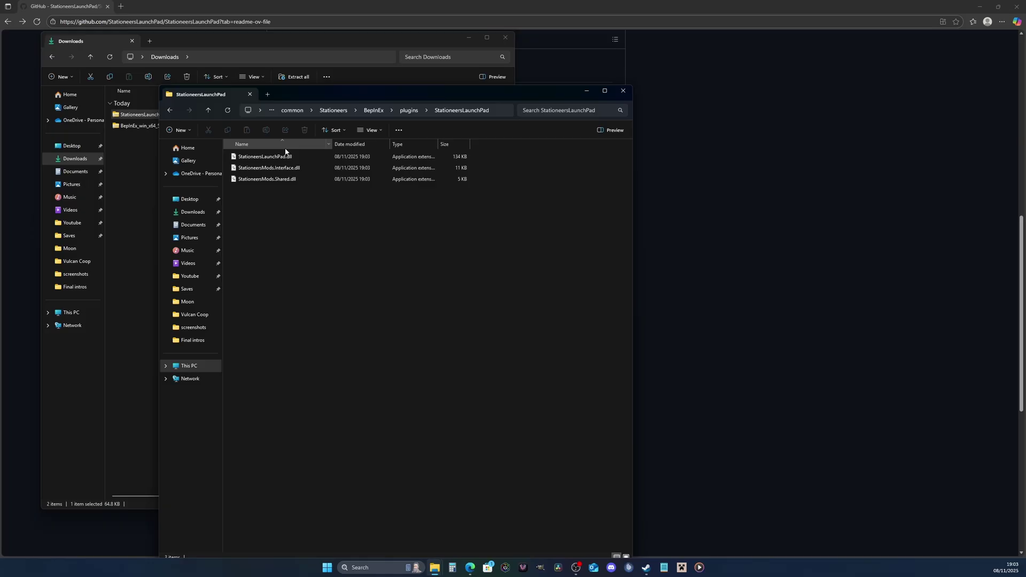
left_click(169, 111)
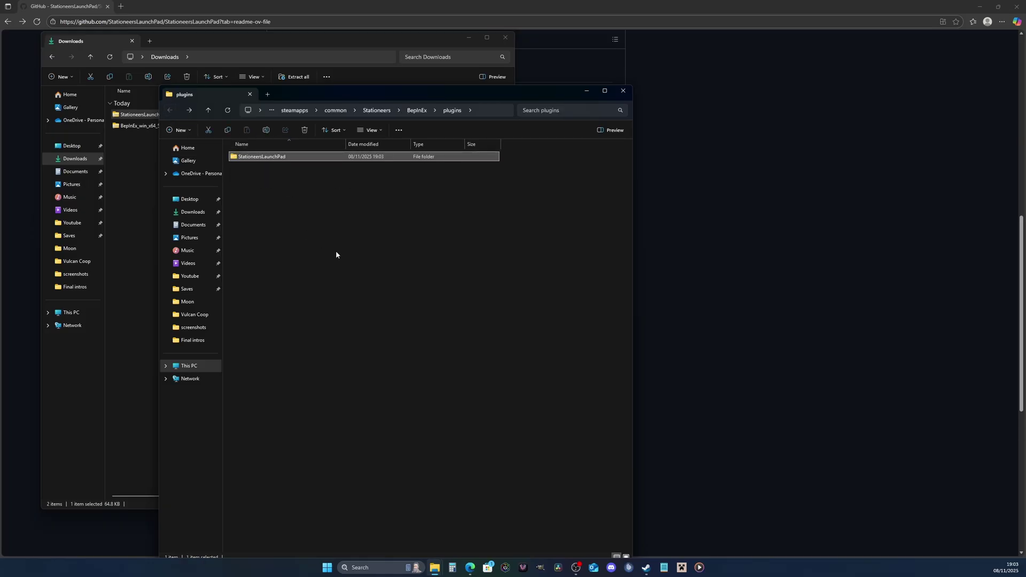
left_click(623, 90)
left_click(505, 38)
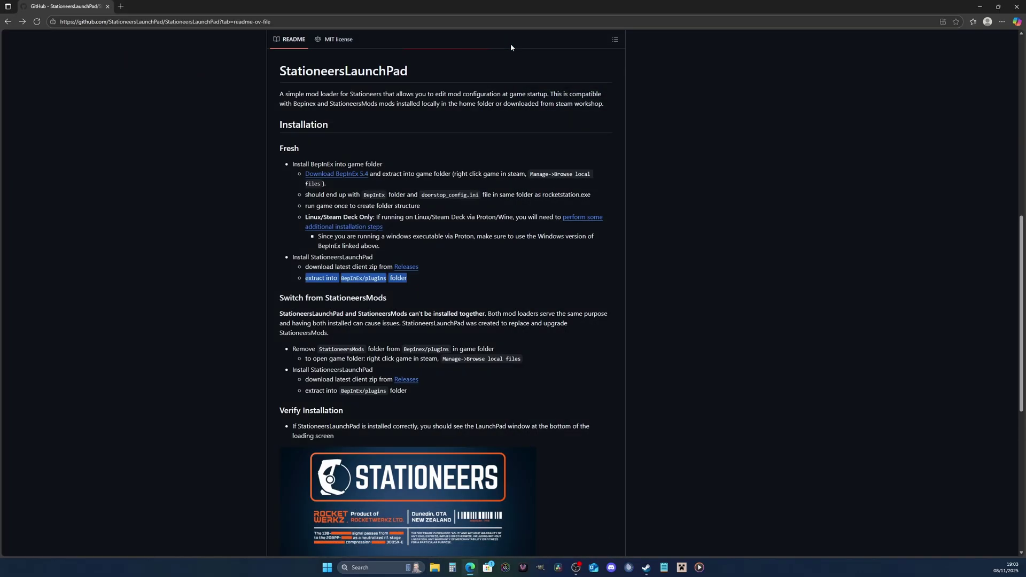
- Launch Stationeers to load the mods, then Exit To Desktop and confirm Quit
left_click(646, 567)
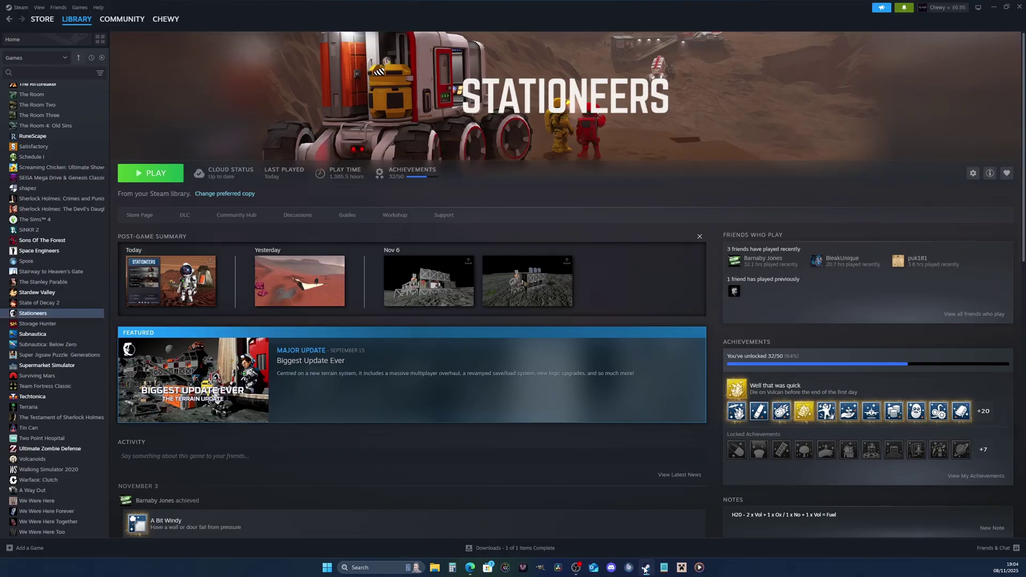
left_click(176, 180)
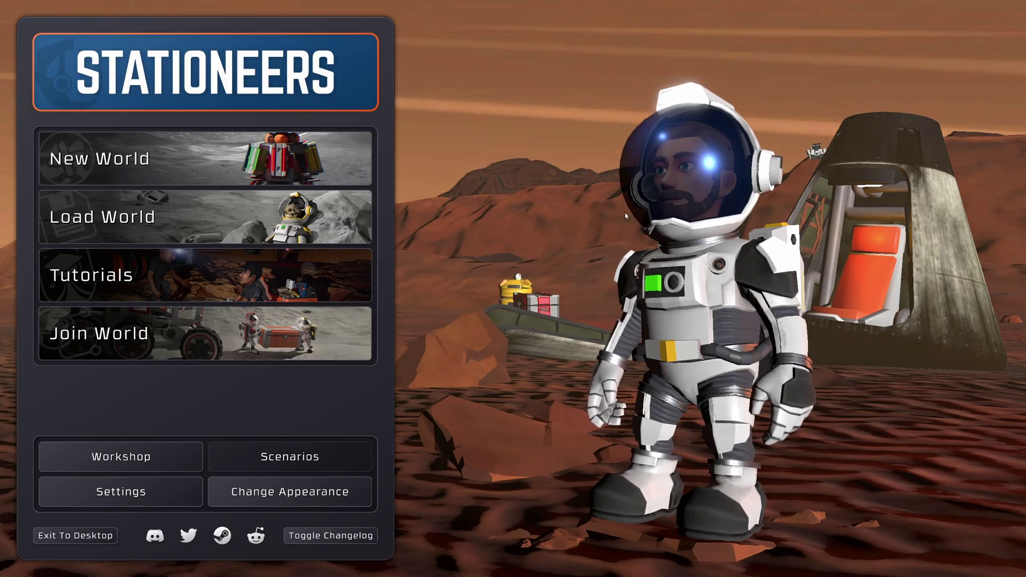
left_click(78, 536)
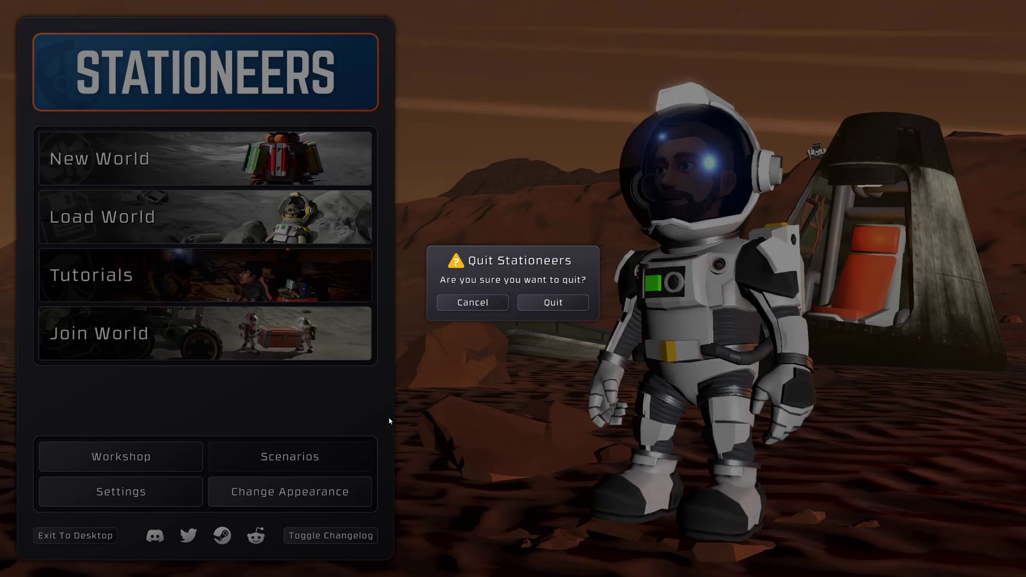
left_click(551, 303)
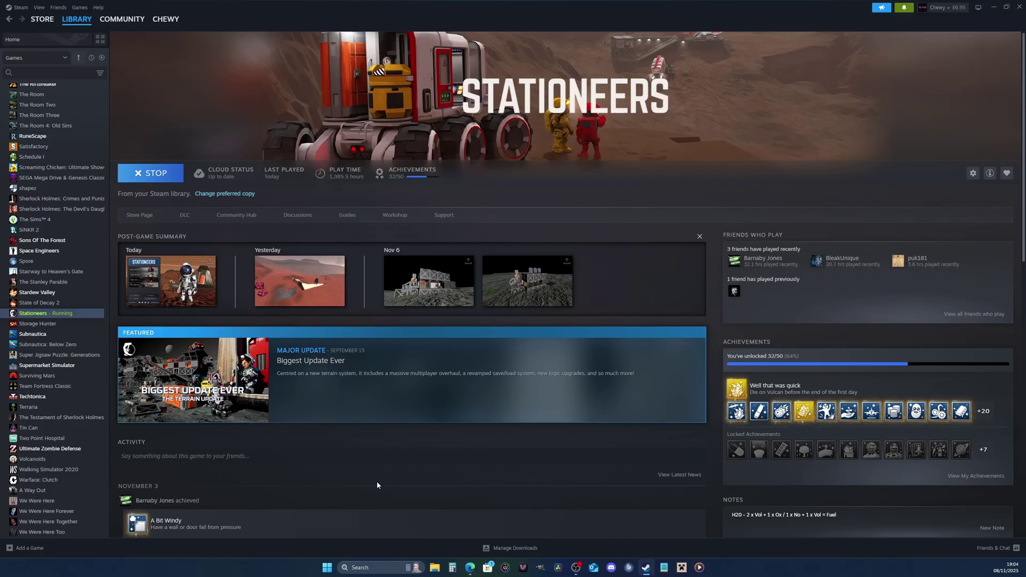
- Search the Stationeers Workshop for 'tube' and subscribe to the T.U.B.E. mod
left_click(395, 216)
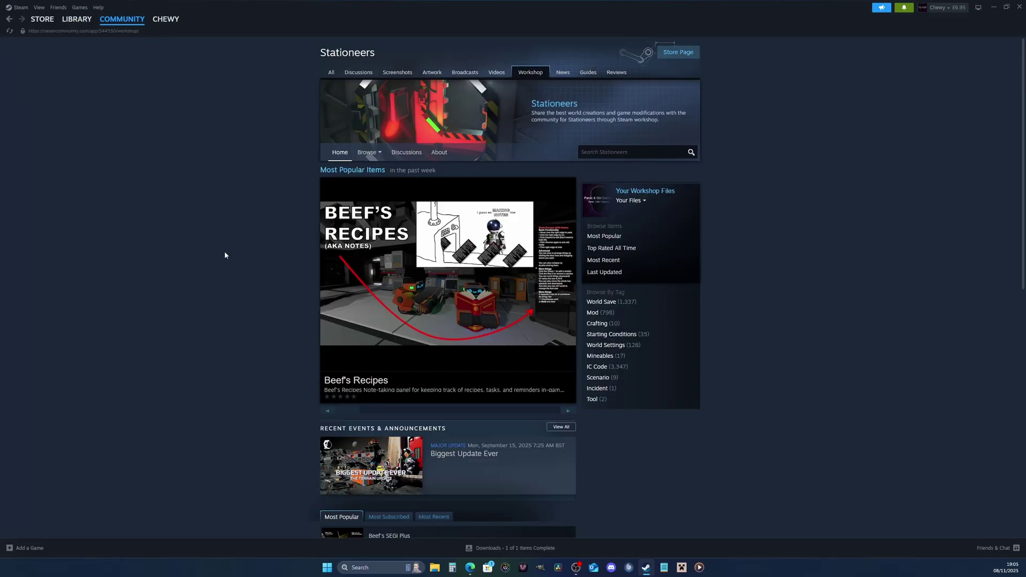
scroll(224, 254, "down", 3)
scroll(415, 222, "up", 2)
scroll(414, 220, "up", 2)
left_click(614, 152)
type("tube")
key("Return")
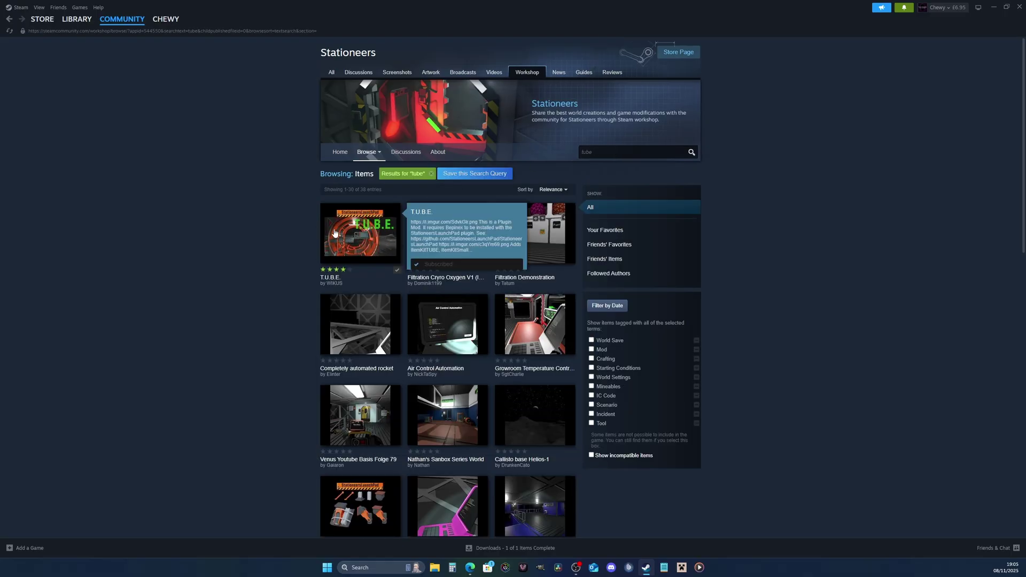
mouse_move(350, 247)
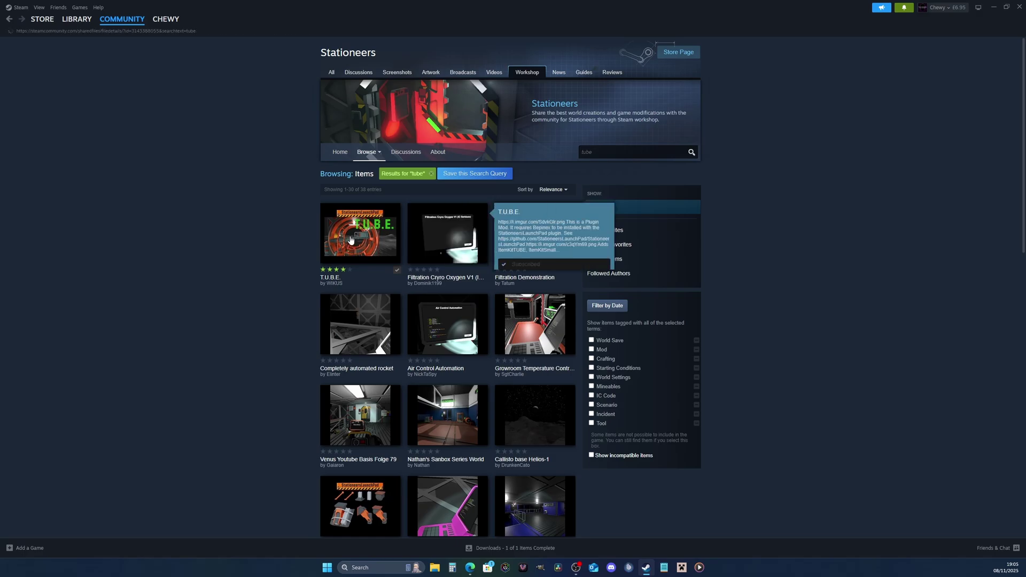
left_click(351, 241)
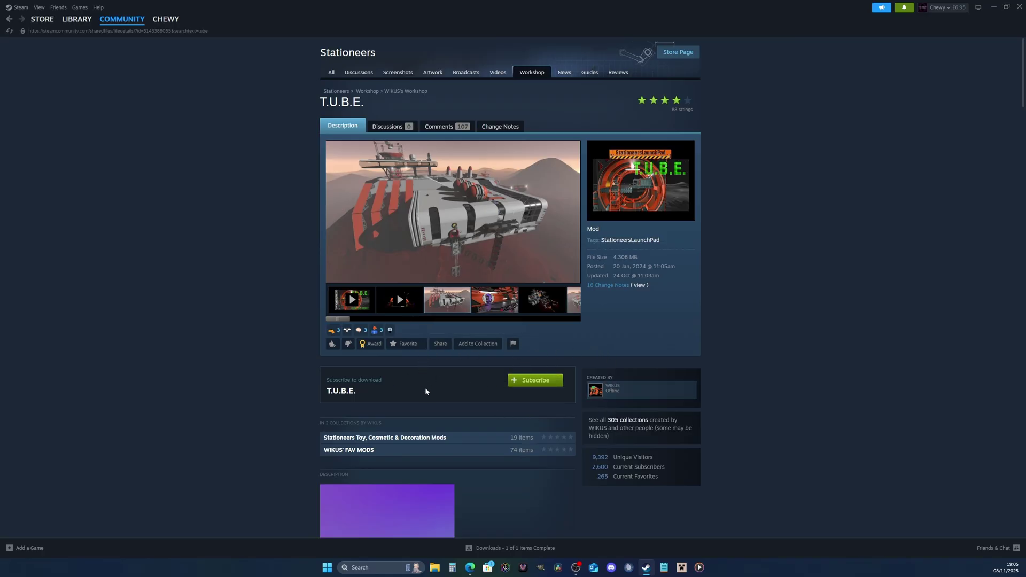
left_click(535, 380)
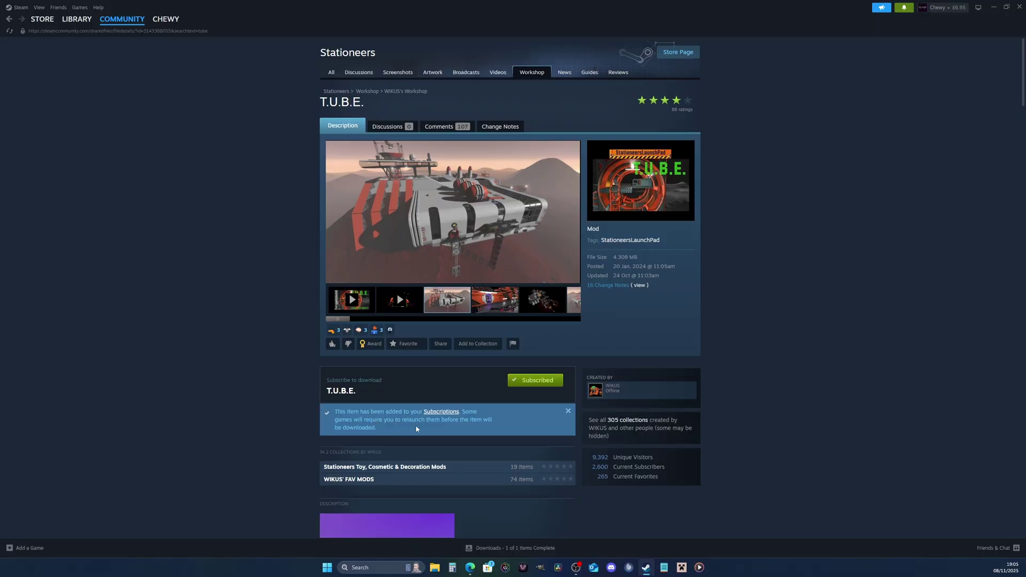
mouse_move(449, 430)
left_mouse_down()
mouse_move(338, 419)
mouse_move(449, 430)
left_mouse_up()
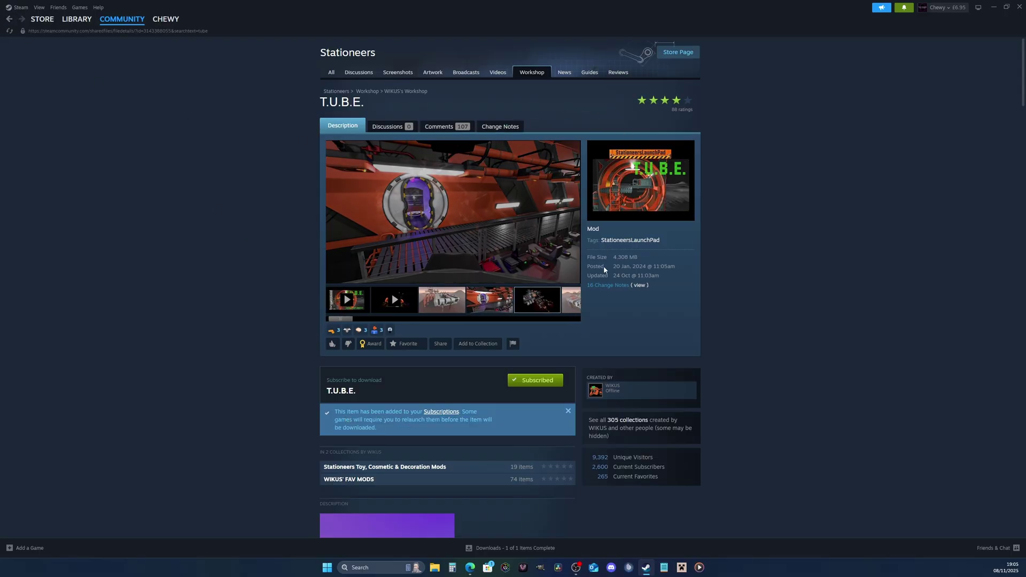
- Search the workshop for letters and subscribe to LettersMod
left_click(9, 19)
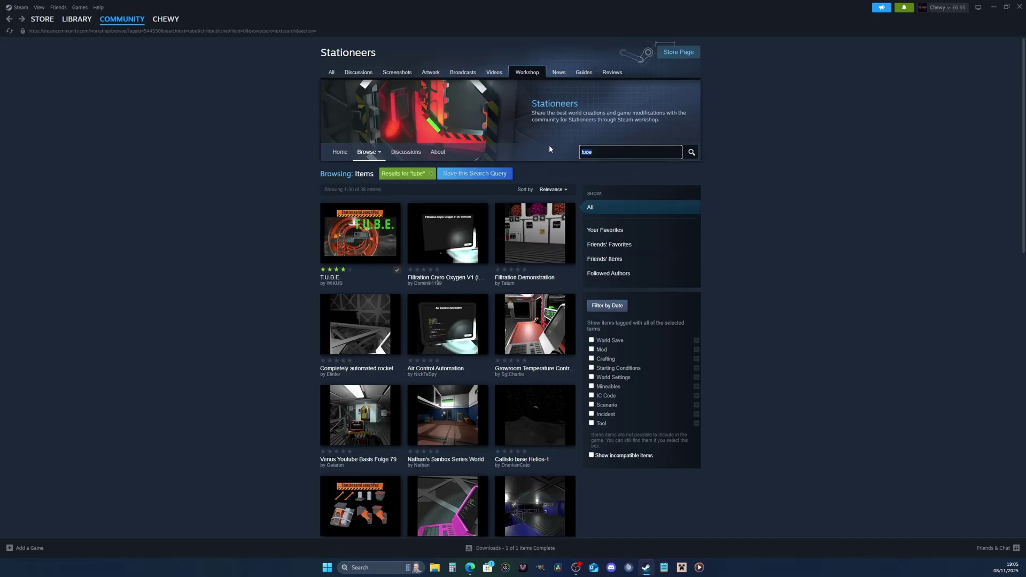
type("letter")
key("Return")
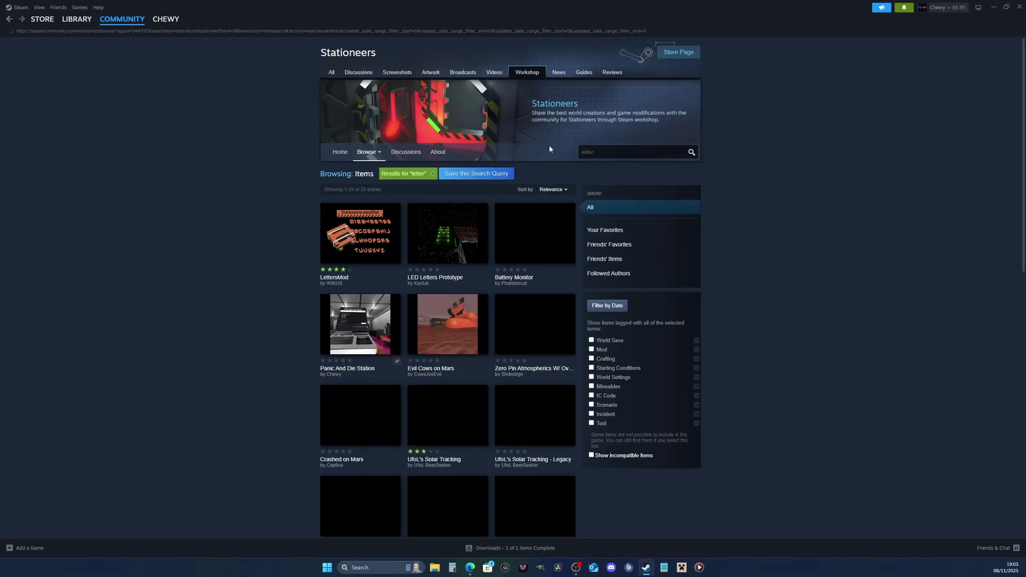
left_click(350, 241)
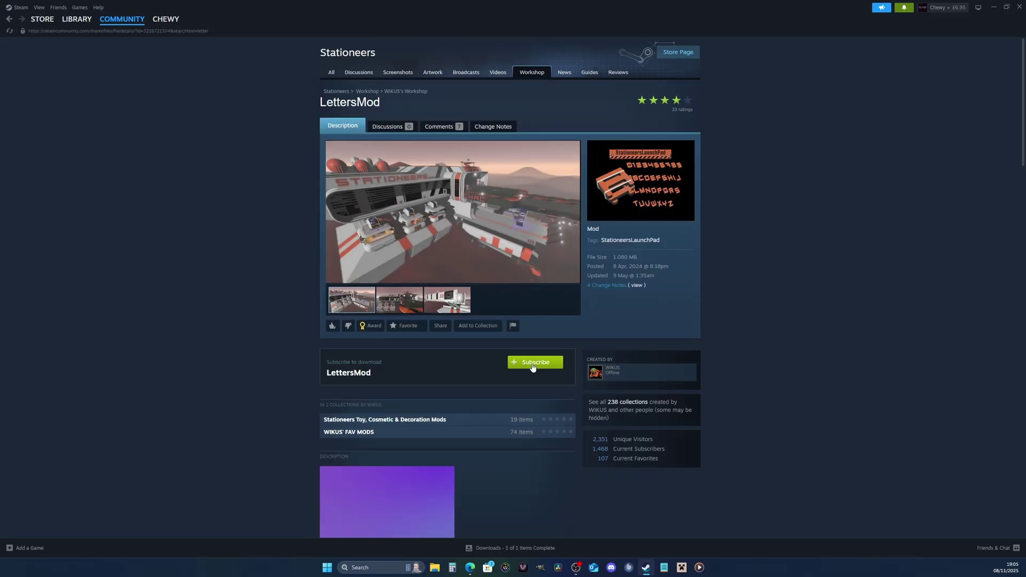
left_click(533, 367)
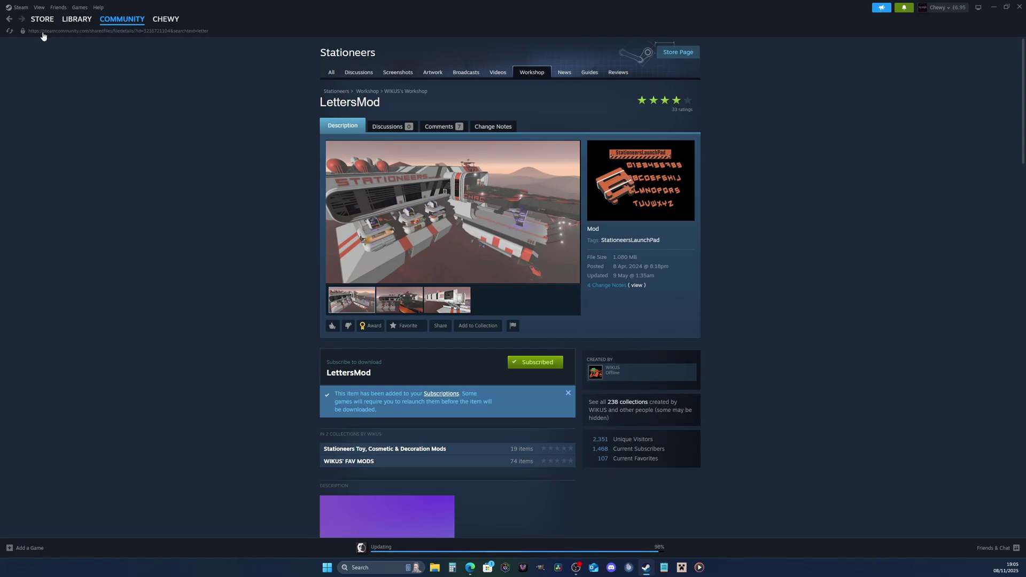
- Launch Stationeers from its Steam library page
left_click(77, 18)
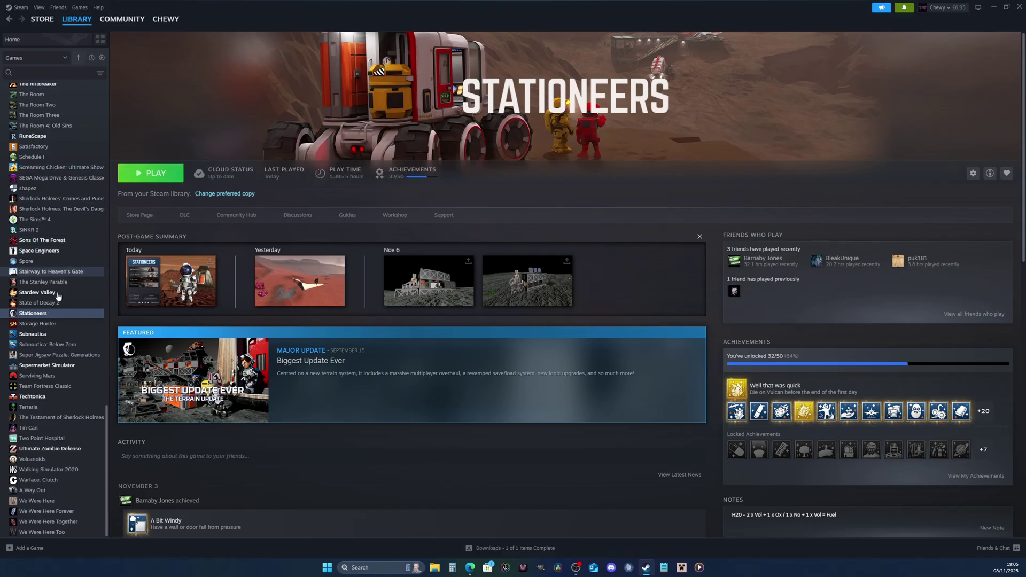
left_click(147, 177)
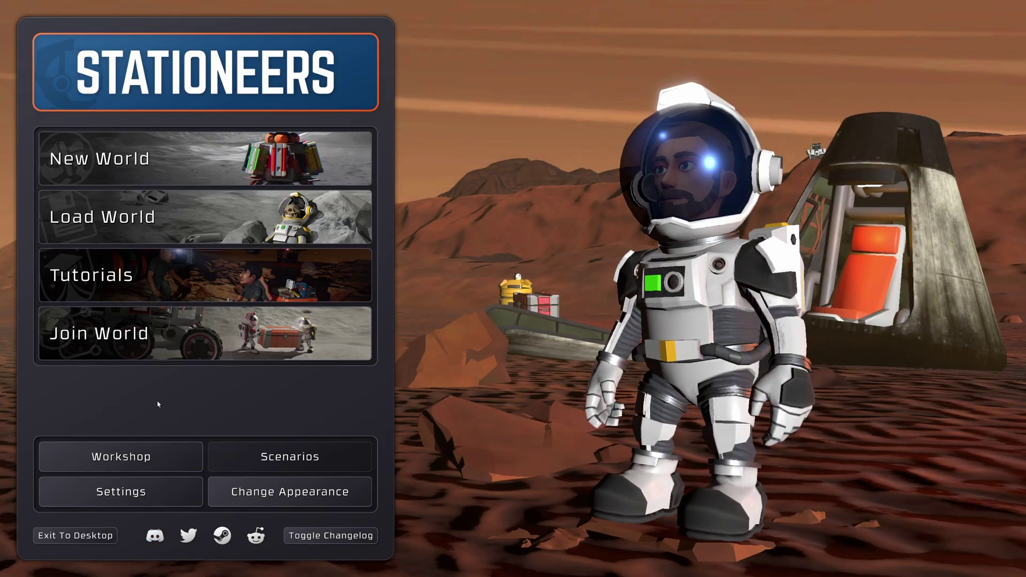
- In Workshop Mods, toggle the mods off and on and place T.U.B.E. above Infinite Spray Paint
left_click(136, 460)
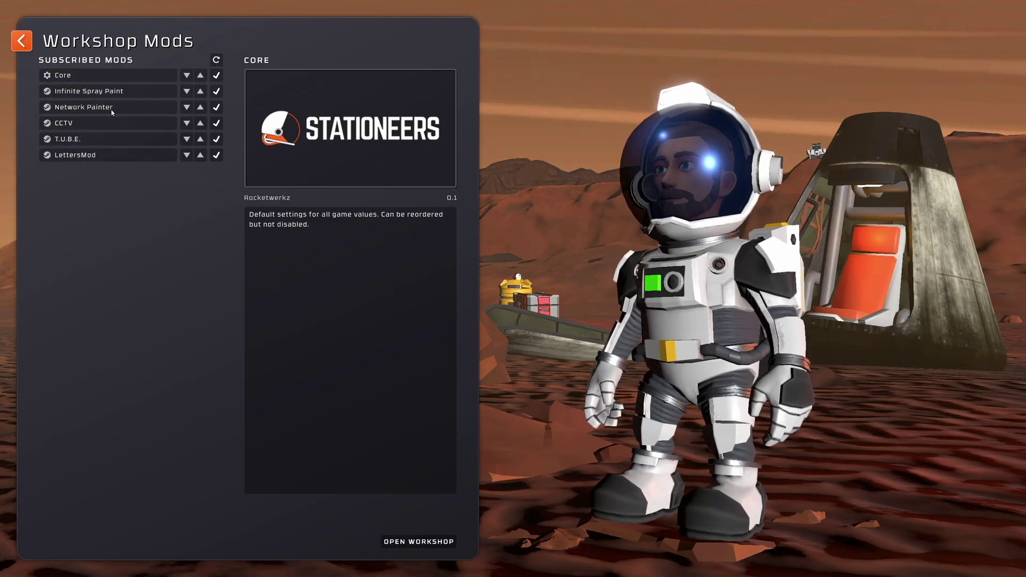
left_click(217, 91)
left_click(217, 107)
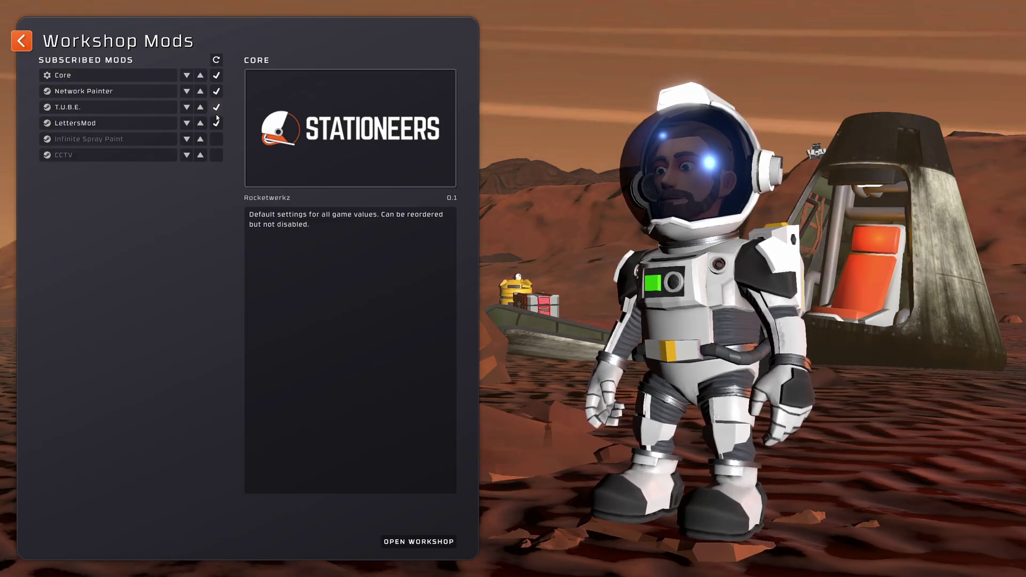
left_click(216, 123)
left_click(217, 123)
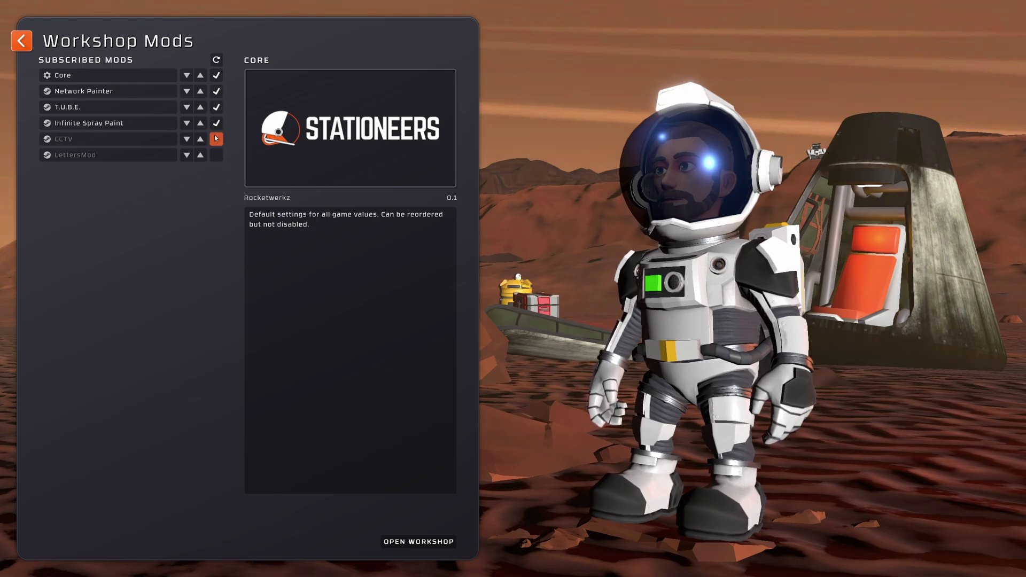
left_click(216, 138)
left_click(216, 155)
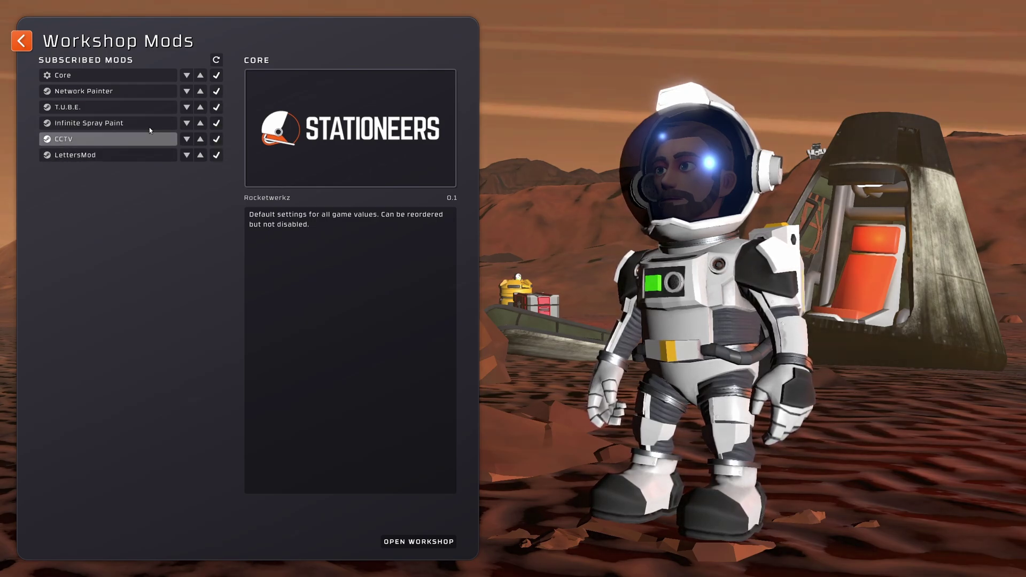
left_click(186, 107)
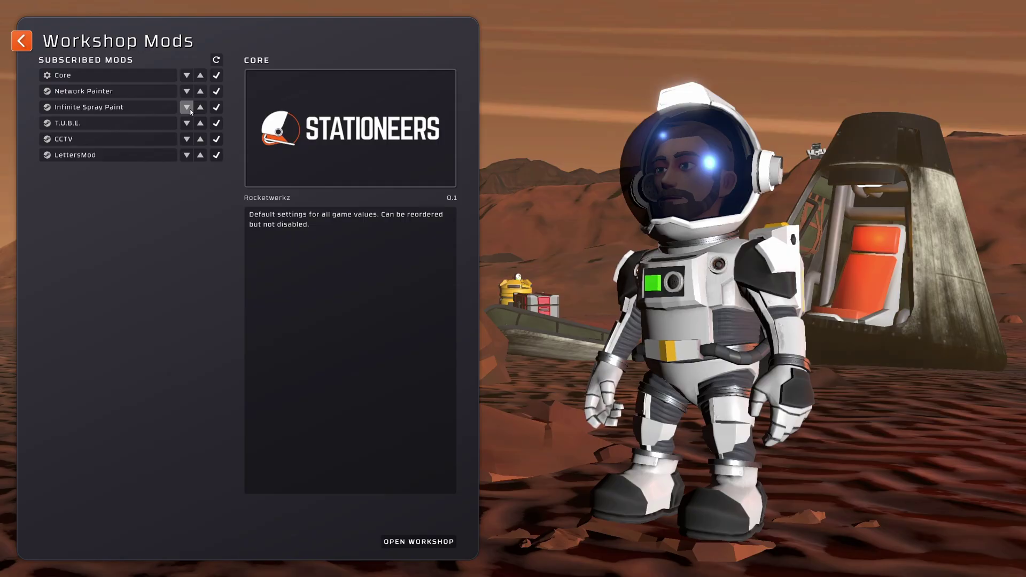
left_click(200, 123)
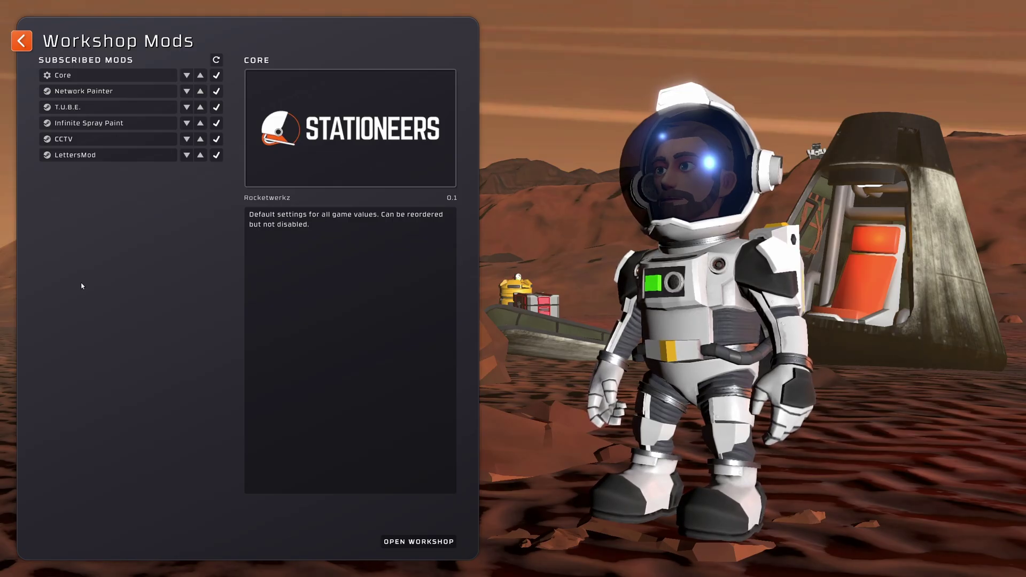
- Load the latest save of Test World from the main menu
left_click(22, 41)
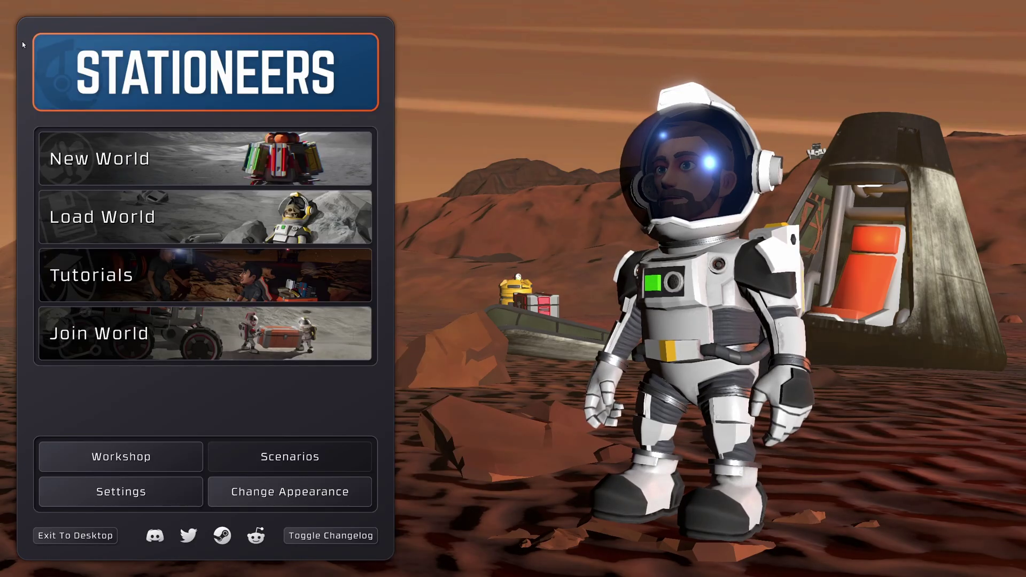
left_click(167, 217)
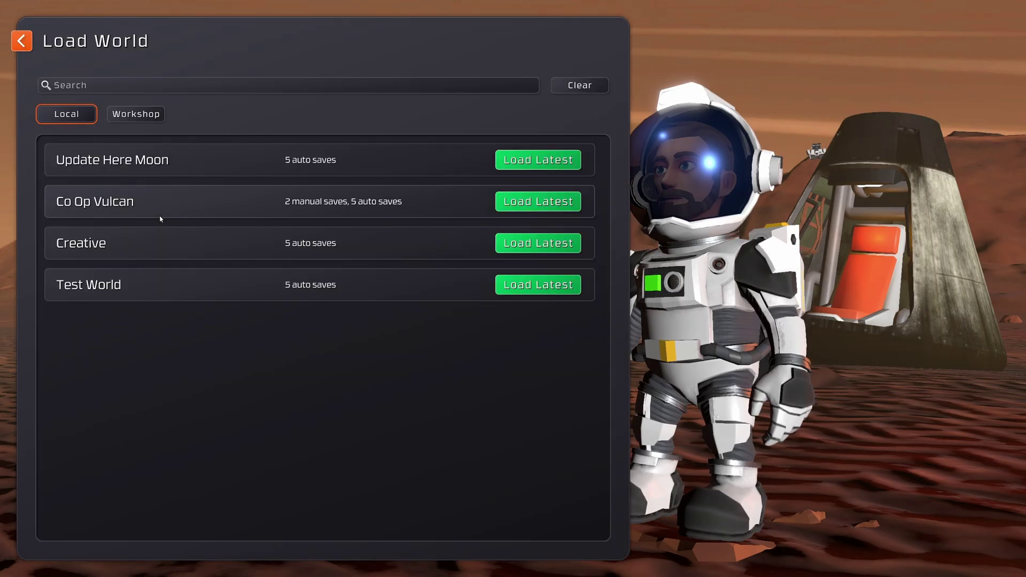
left_click(532, 287)
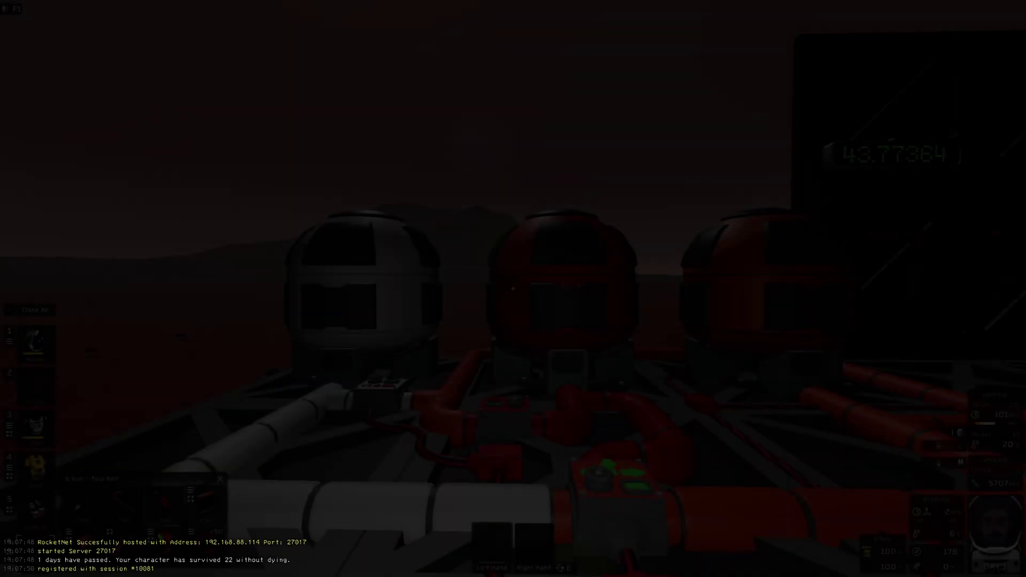
- Back away from the PID panel and search the Creative Spawn Menu for 'let'
key("s")
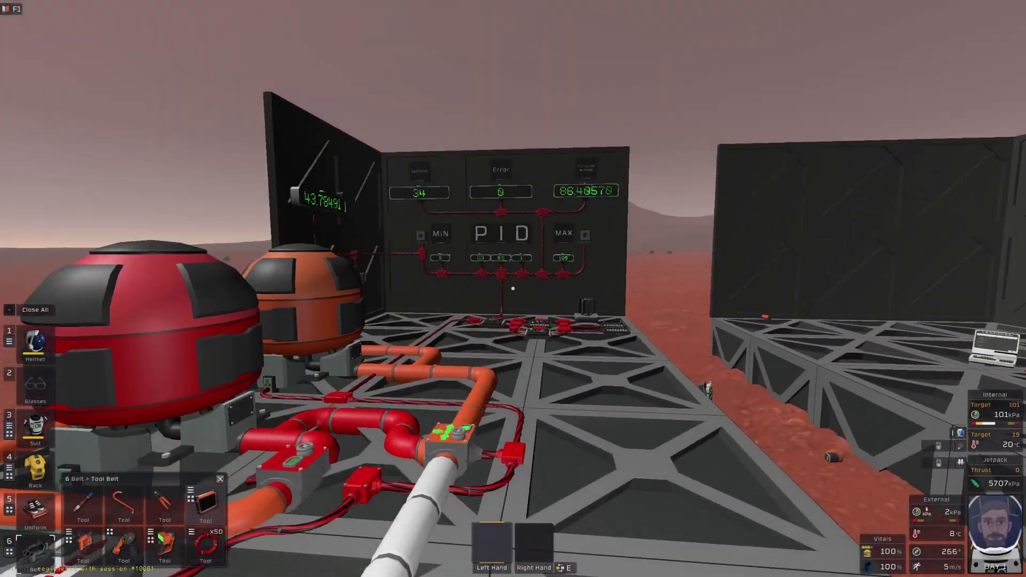
key("s")
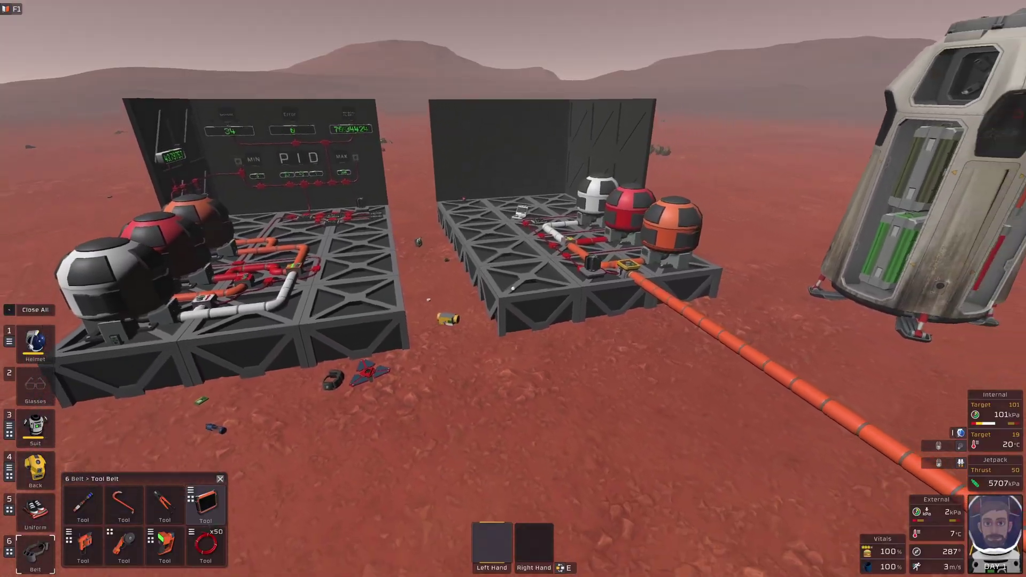
mouse_move(747, 289)
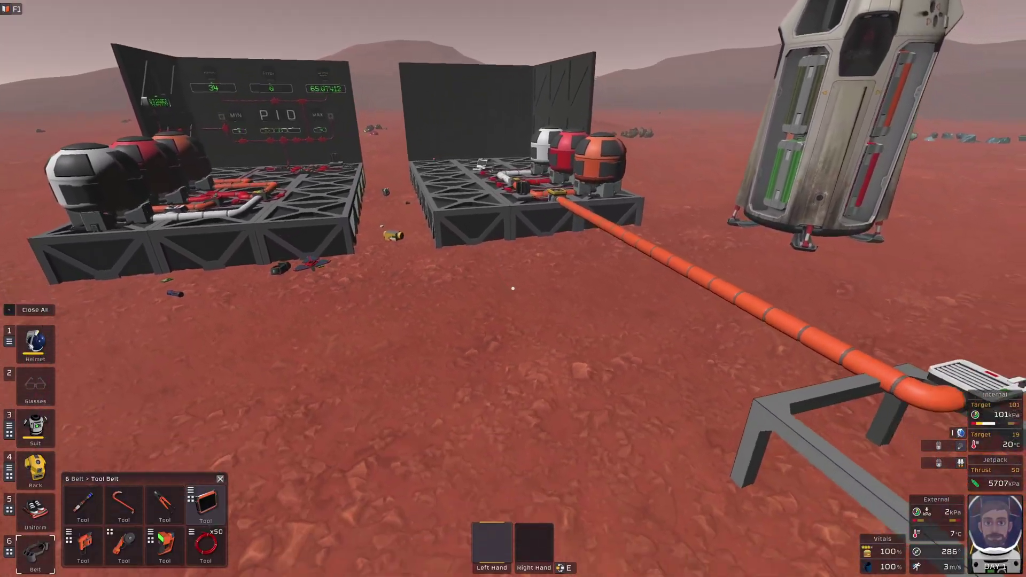
key("F8")
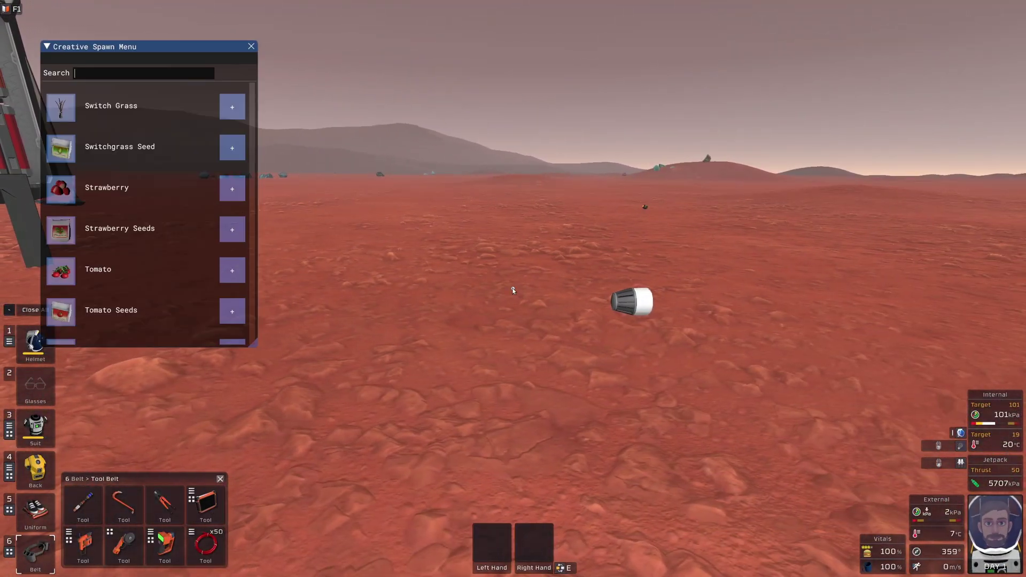
type("lett")
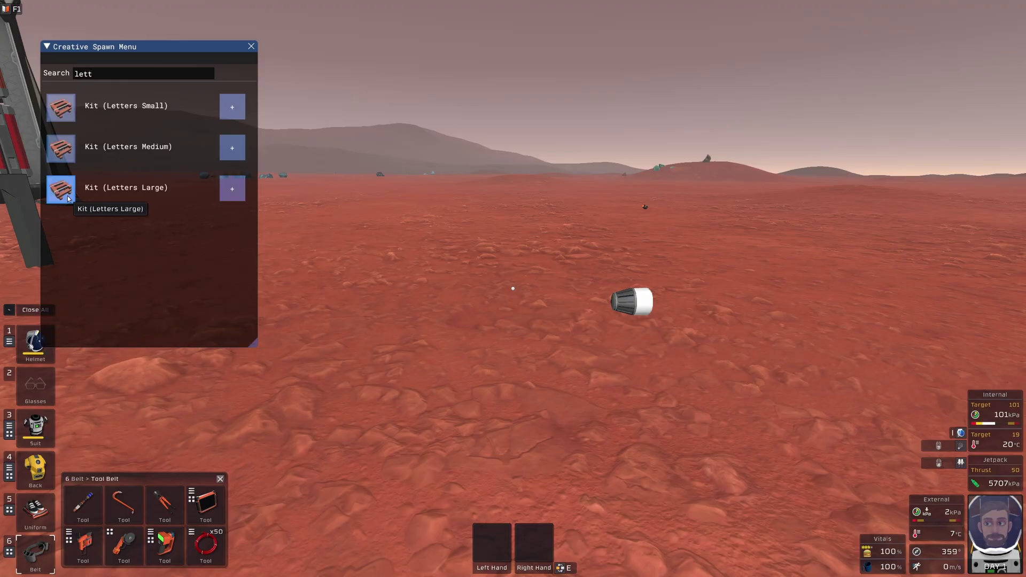
- Spawn the Large Letters kit, cycle to Y, and place it on the wall
left_click(251, 45)
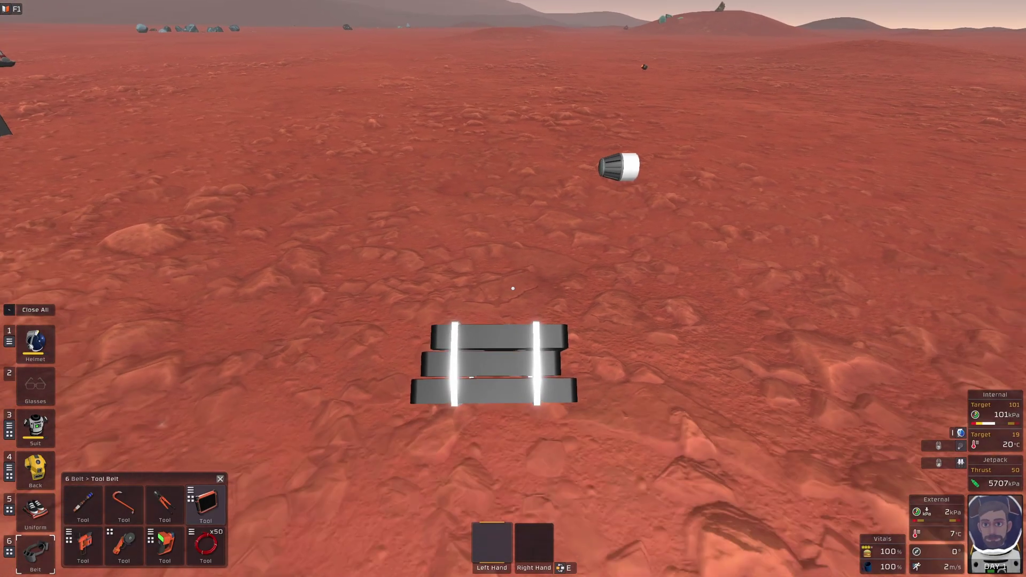
left_click(513, 289)
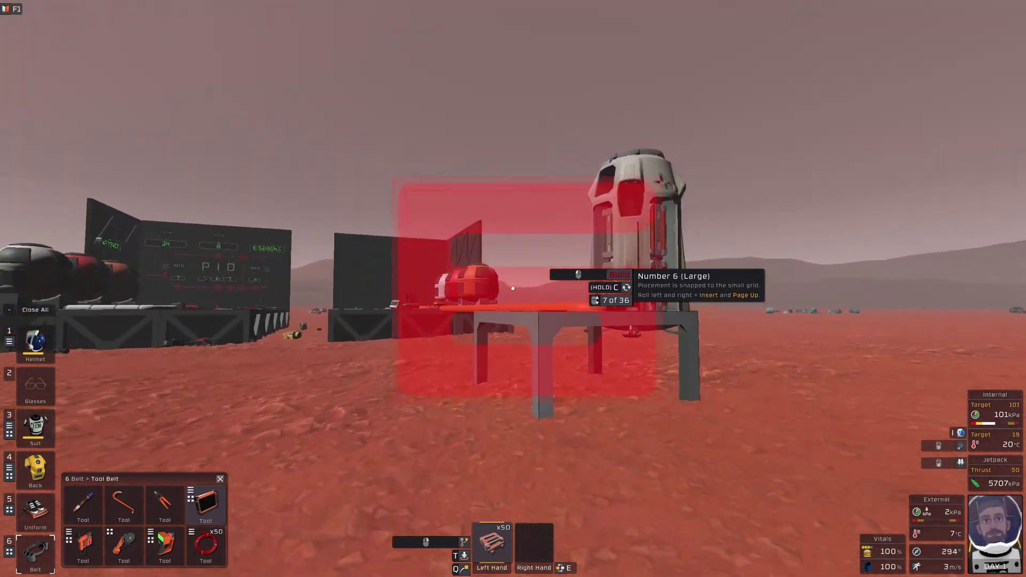
scroll(513, 288, "down", 7)
key("w")
scroll(513, 289, "down", 8)
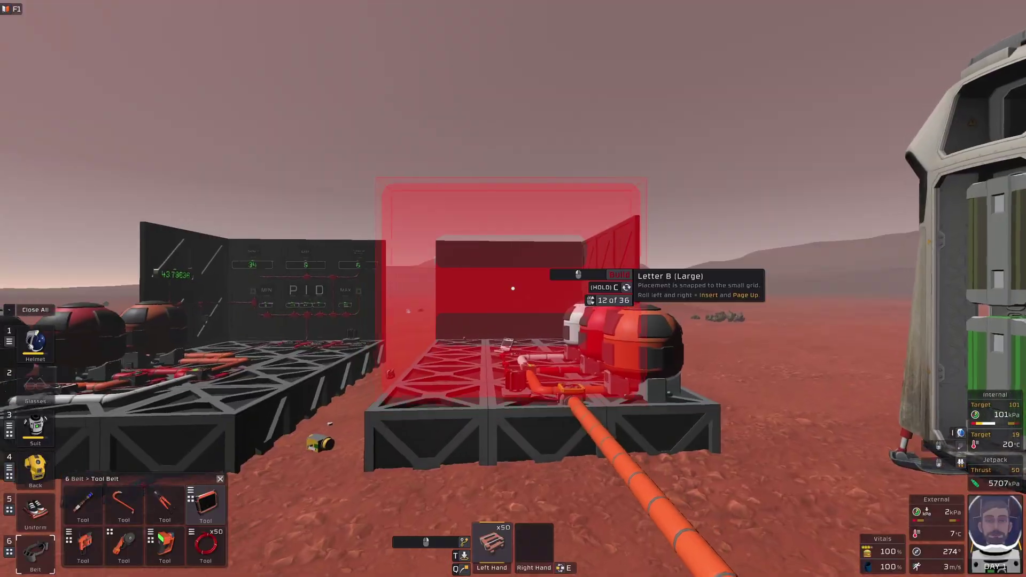
scroll(513, 288, "down", 14)
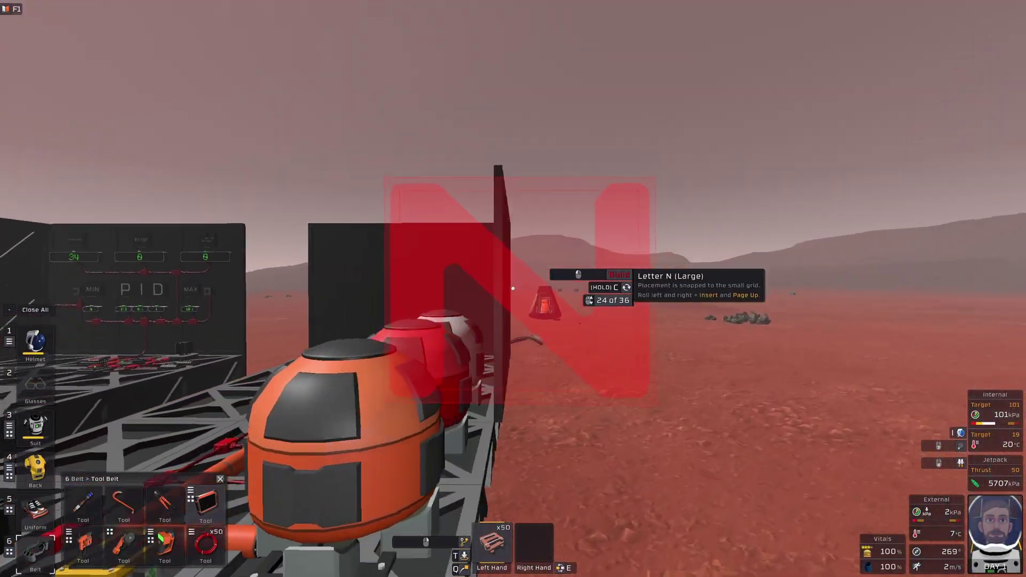
scroll(513, 289, "down", 2)
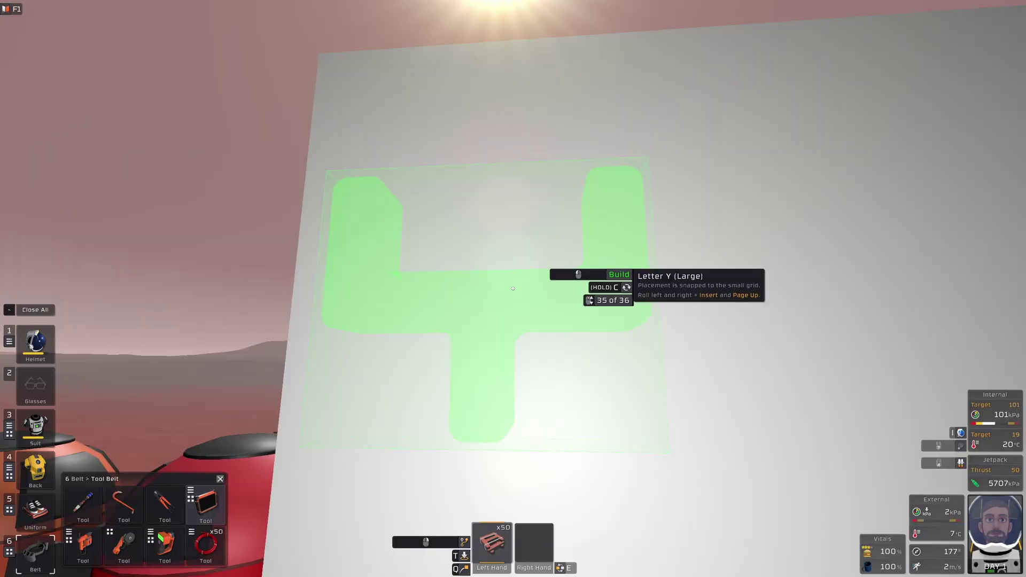
left_click(513, 288)
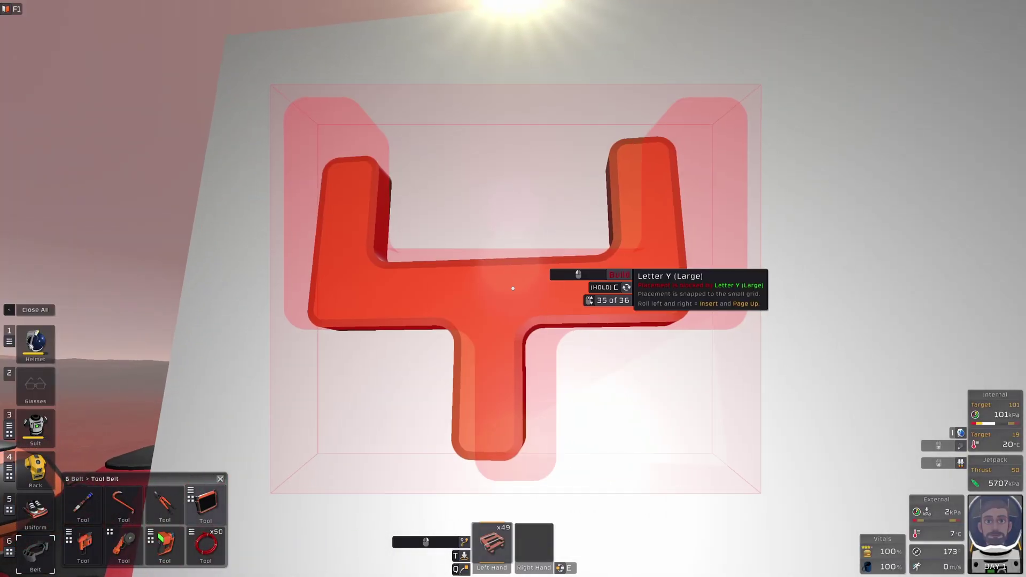
- Add the A and final Y beside it, then step back to view YAY
scroll(513, 288, "up", 1)
scroll(513, 289, "down", 5)
scroll(513, 289, "down", 10)
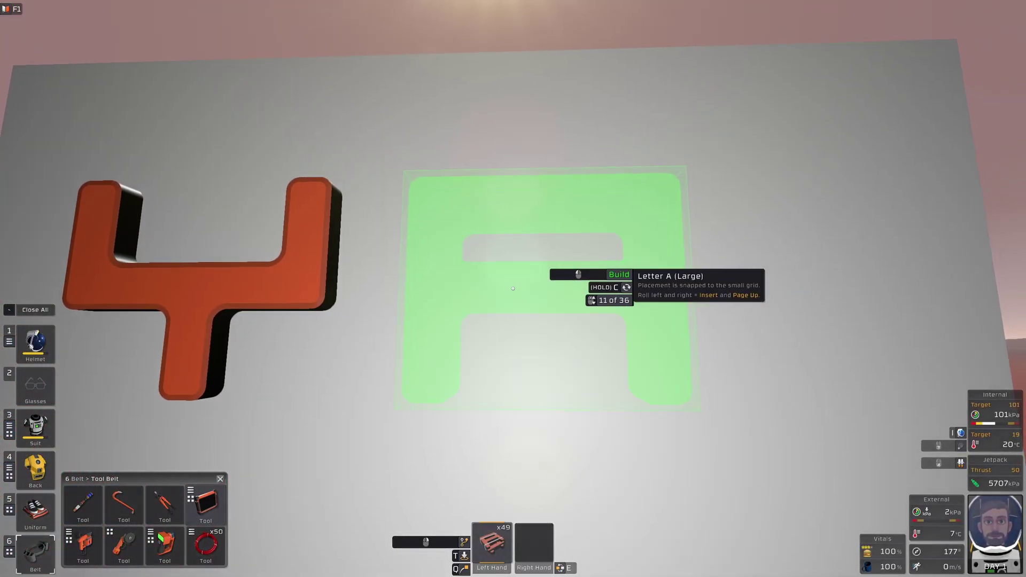
scroll(513, 288, "up", 11)
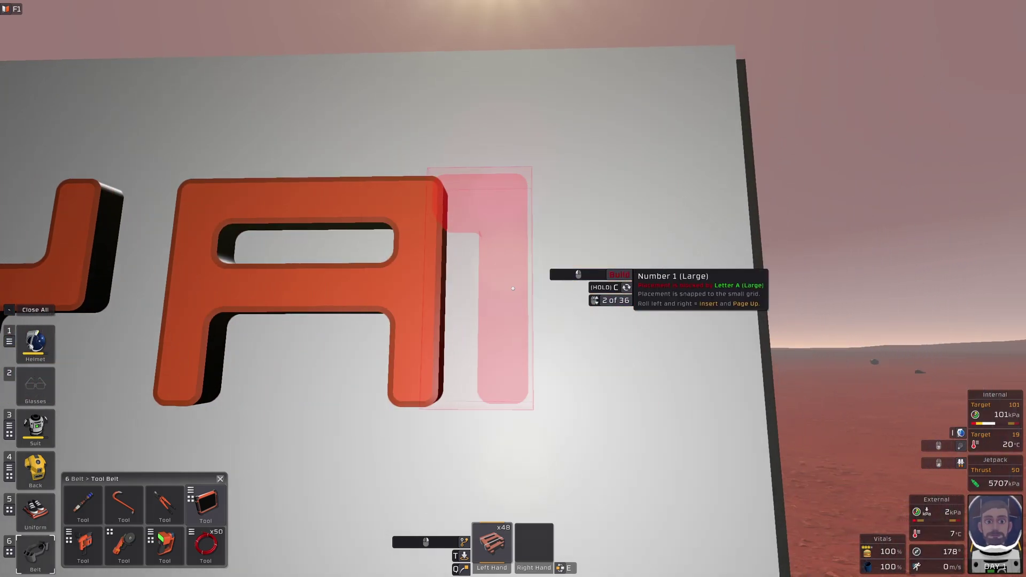
scroll(513, 289, "up", 1)
left_click(513, 288)
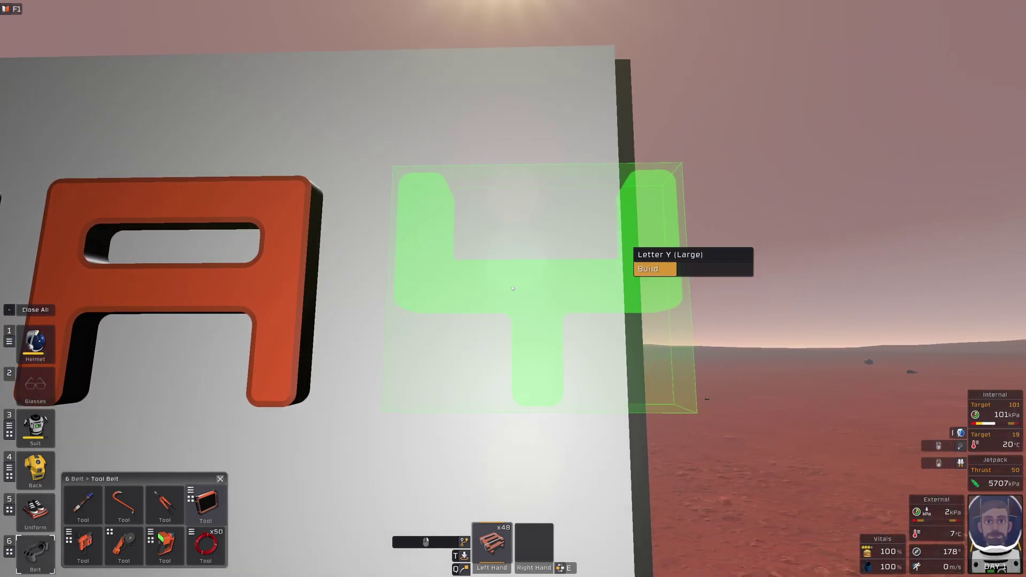
key("s")
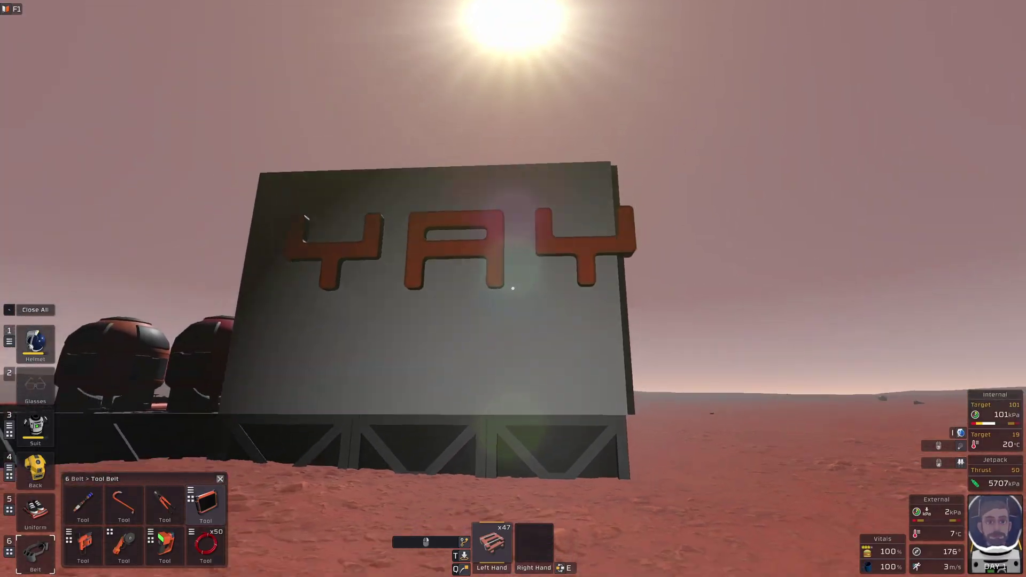
key("w")
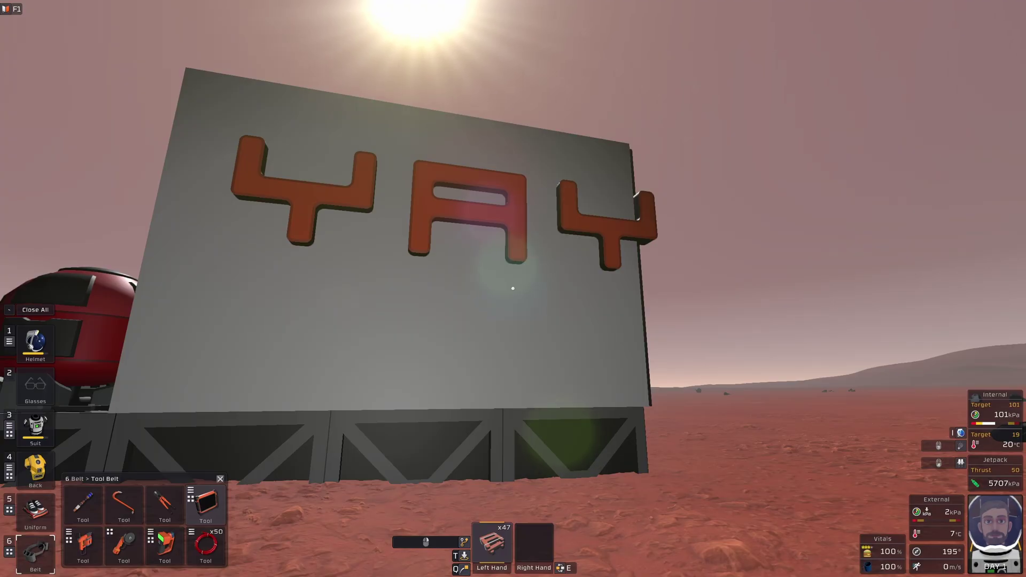
key("s")
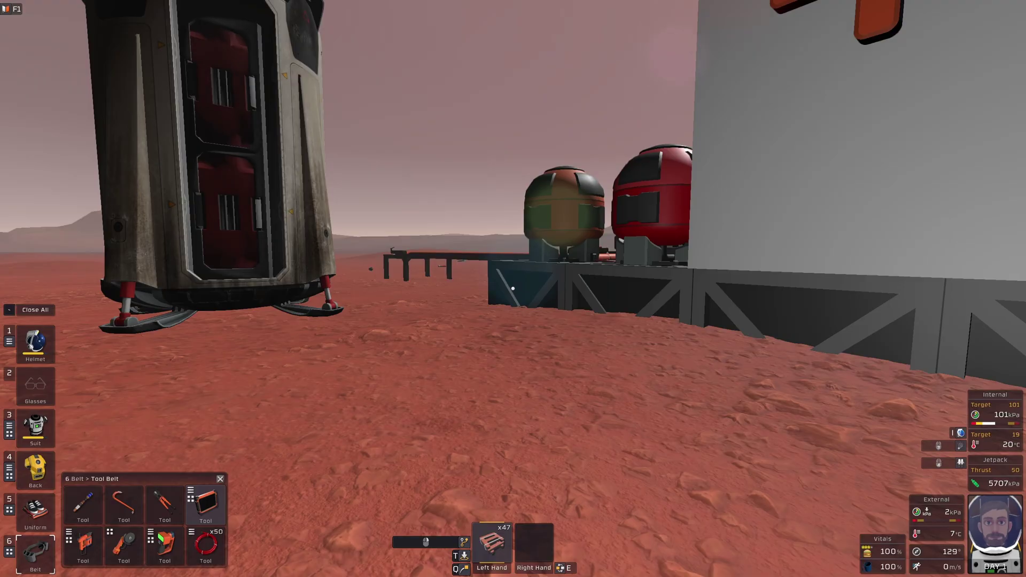
key("w")
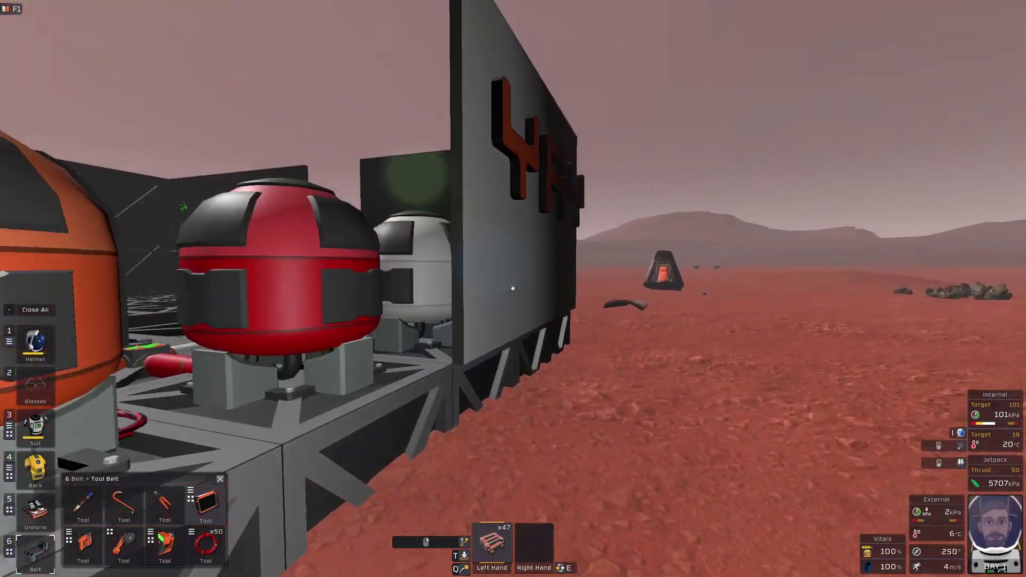
key("s")
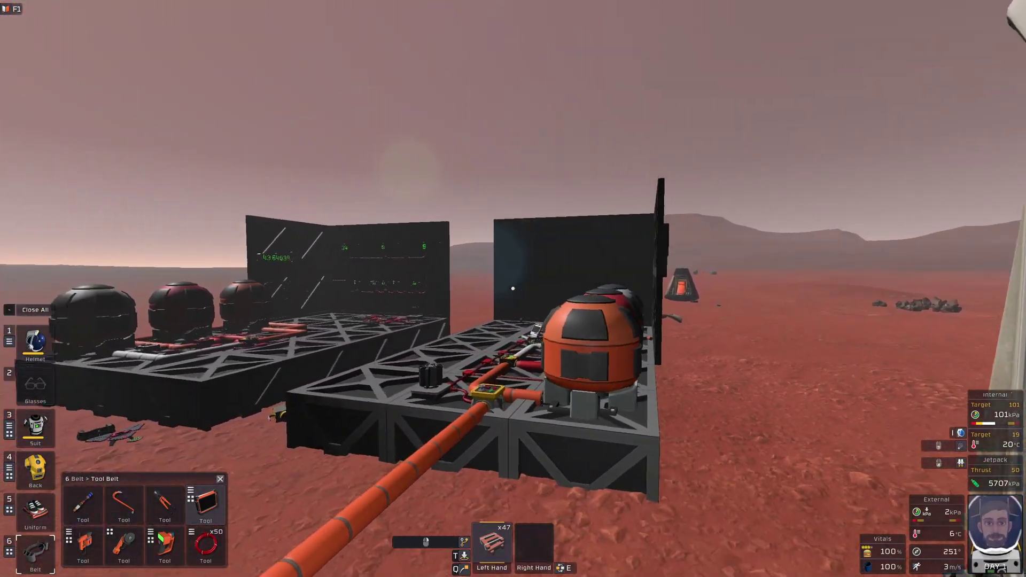
key("s")
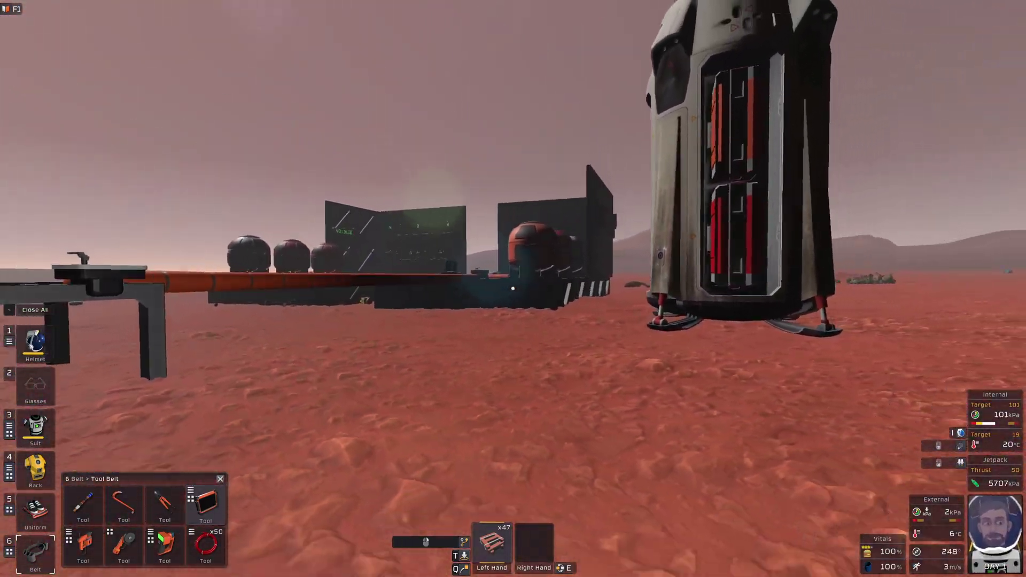
key("s")
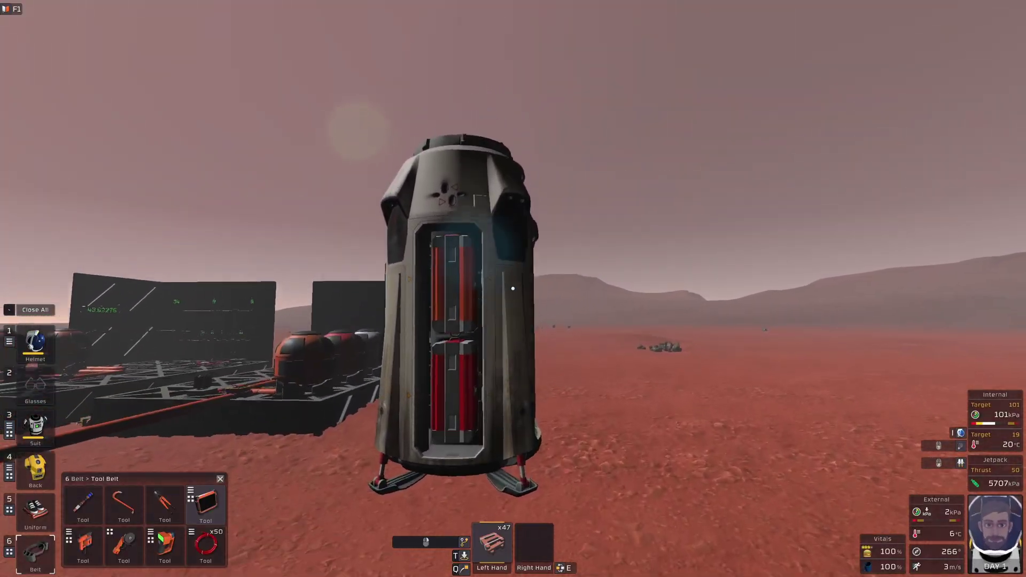
key("w")
key("space")
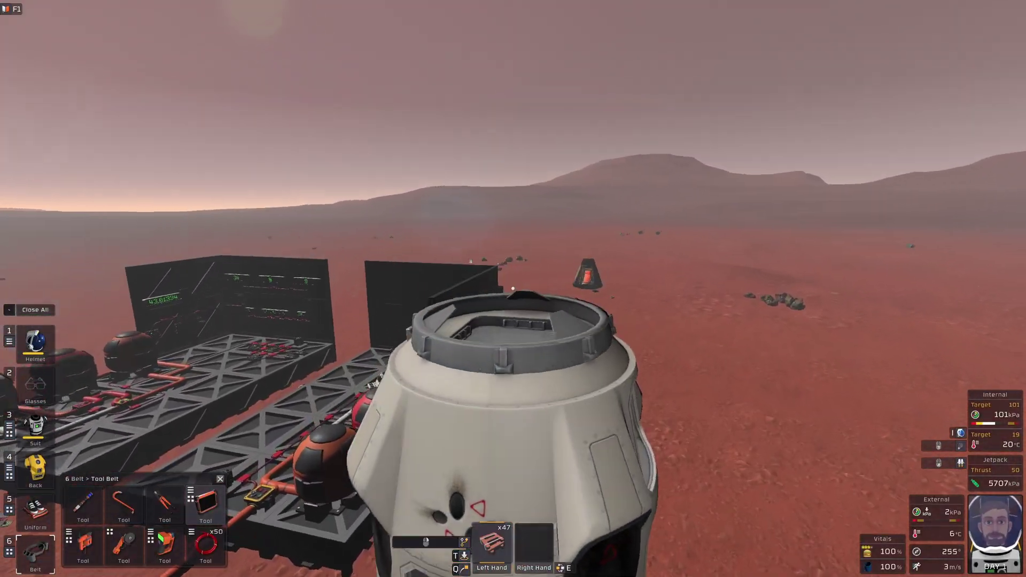